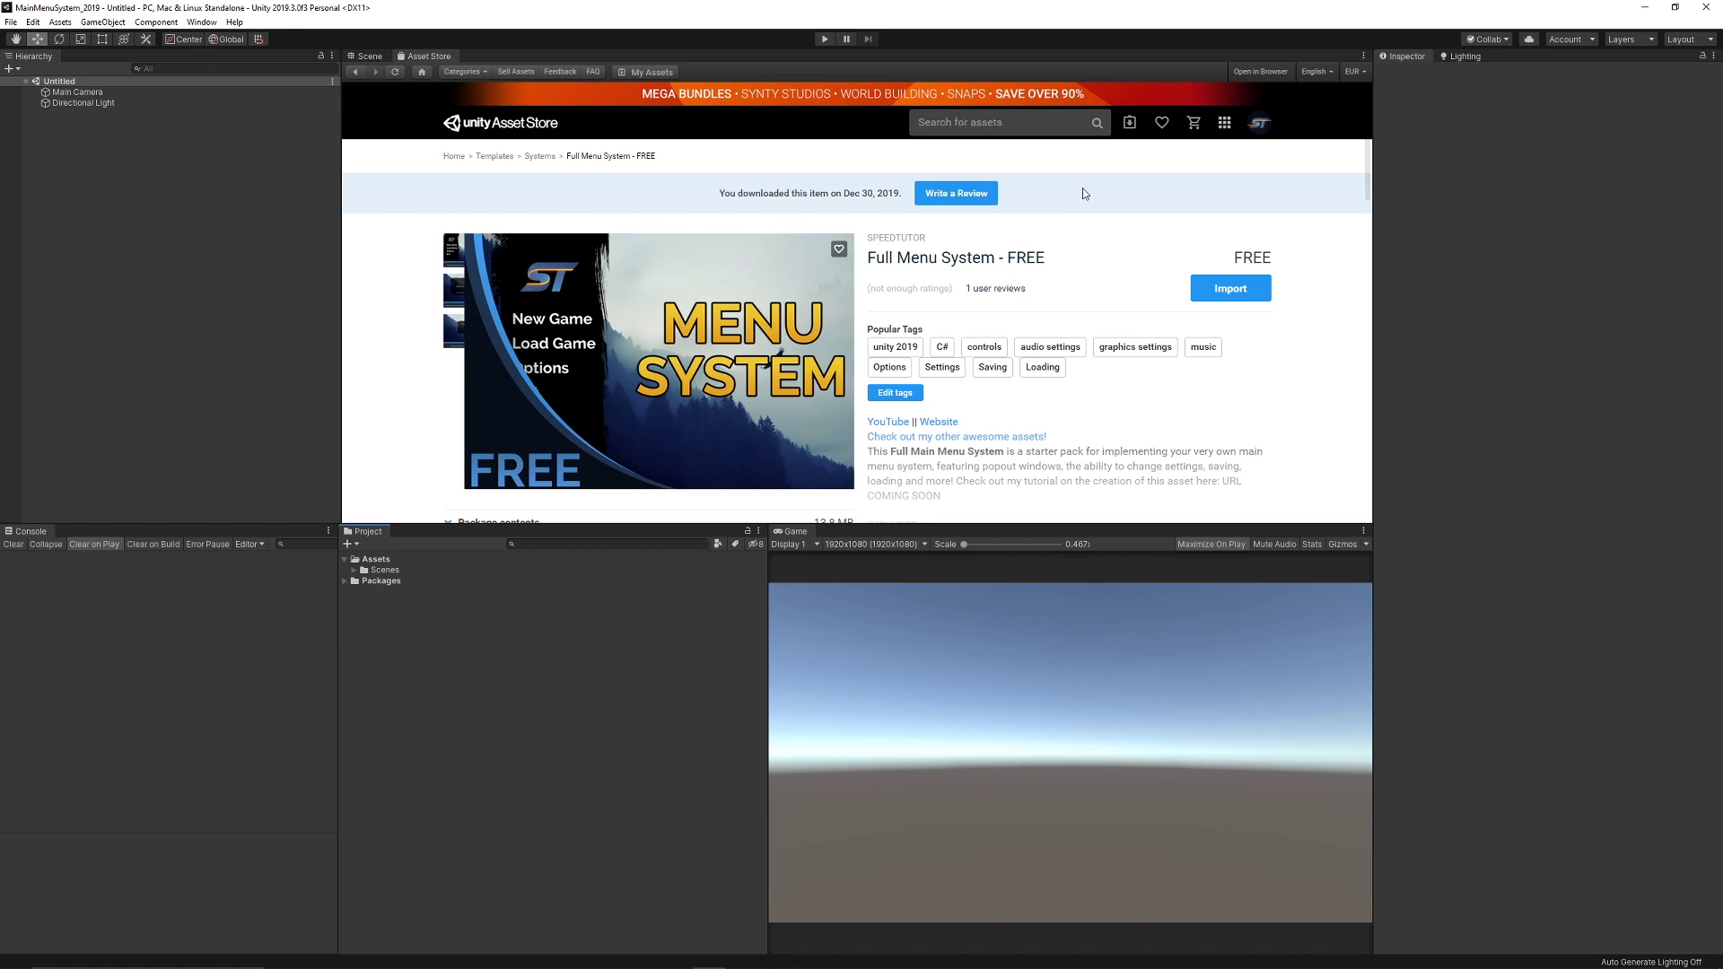
Step: Import the Full Menu System package past the overwrite warning, with ProjectSettings unchecked
{"action": "left_click", "coordinate": [1249, 290]}
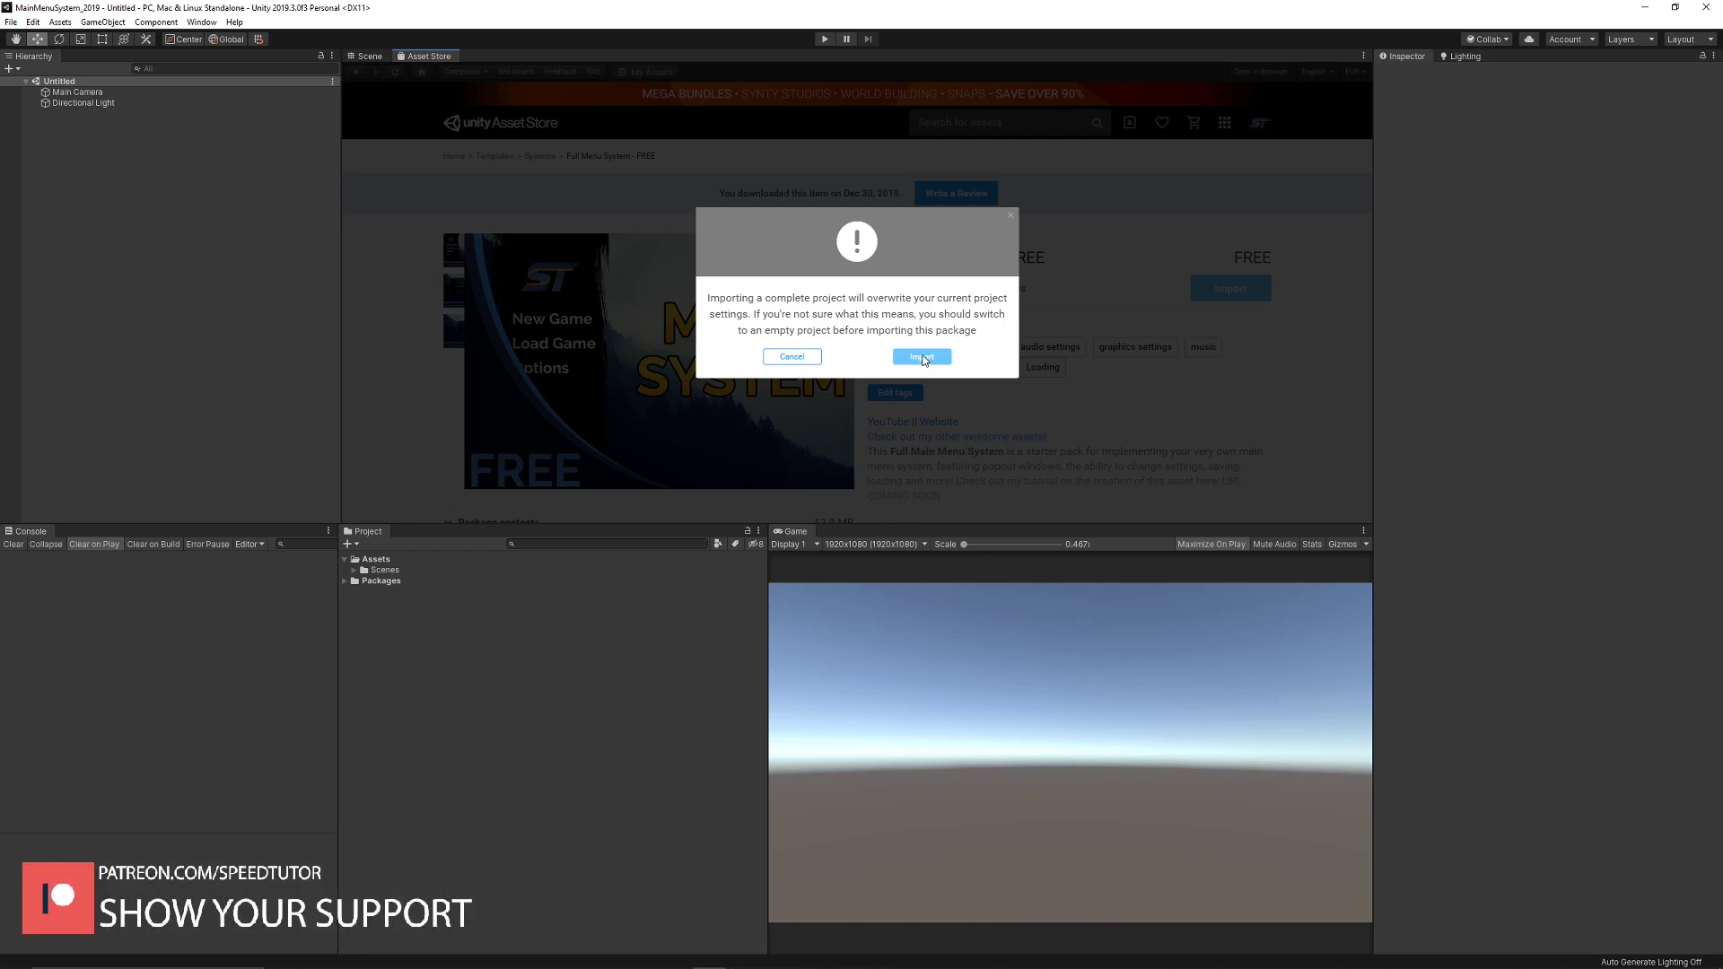
{"action": "left_click", "coordinate": [923, 357]}
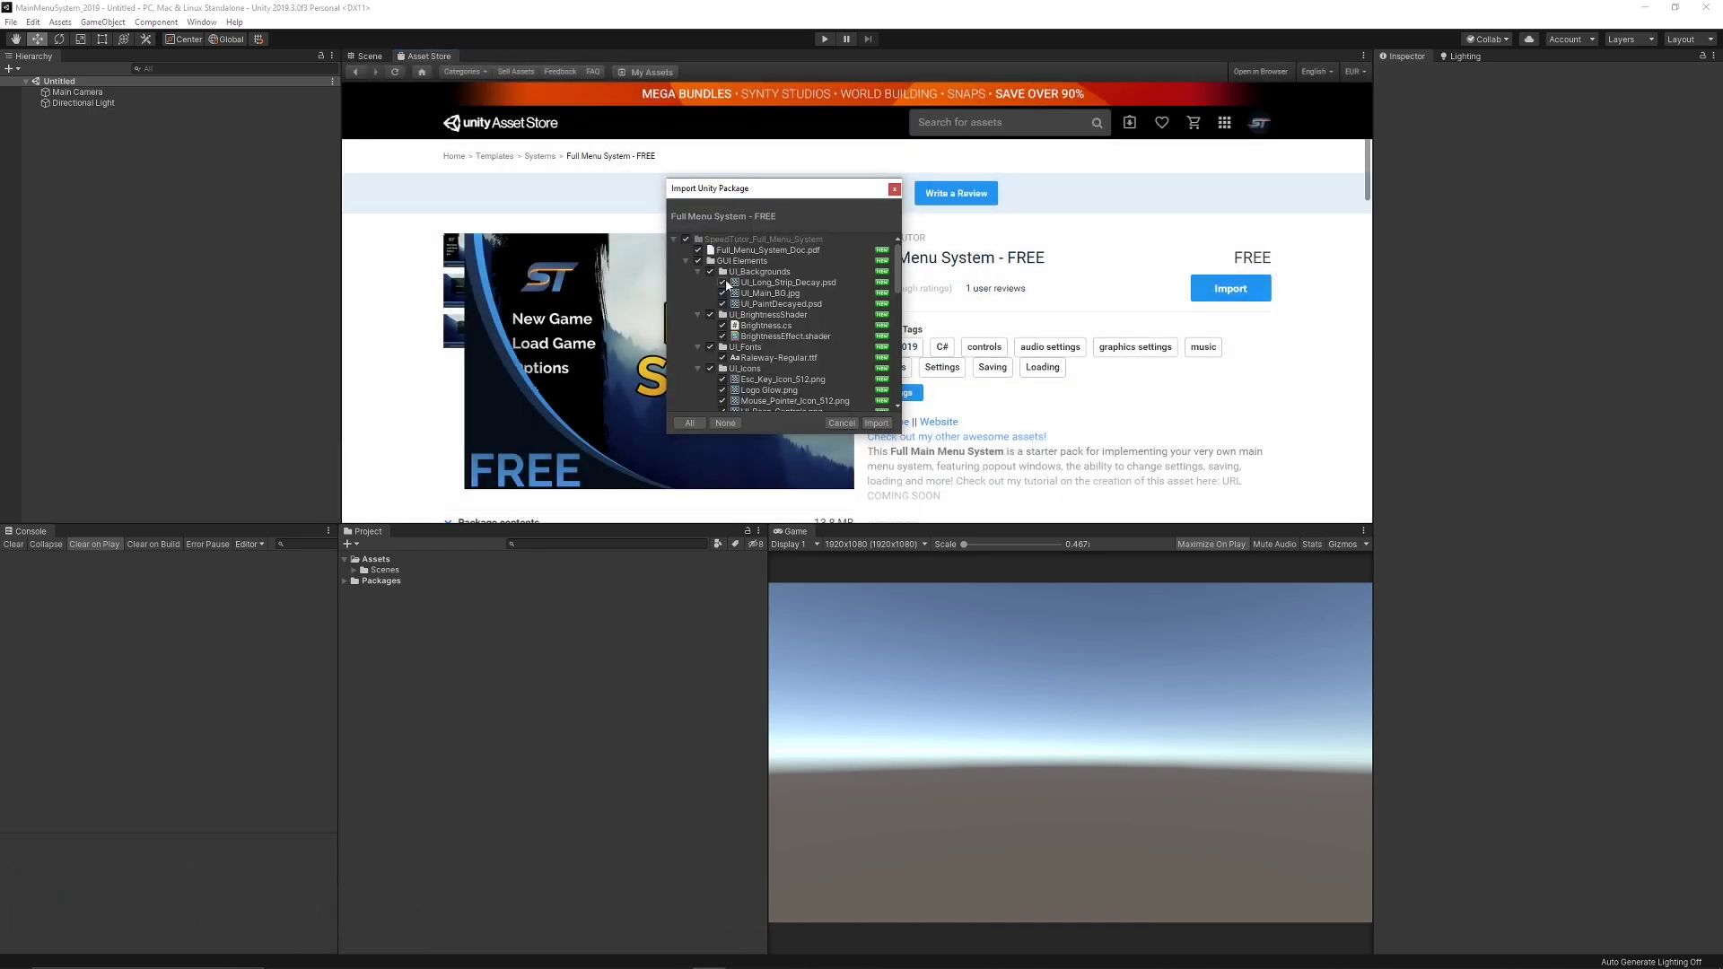
{"action": "left_click", "coordinate": [674, 238]}
{"action": "left_click", "coordinate": [675, 250]}
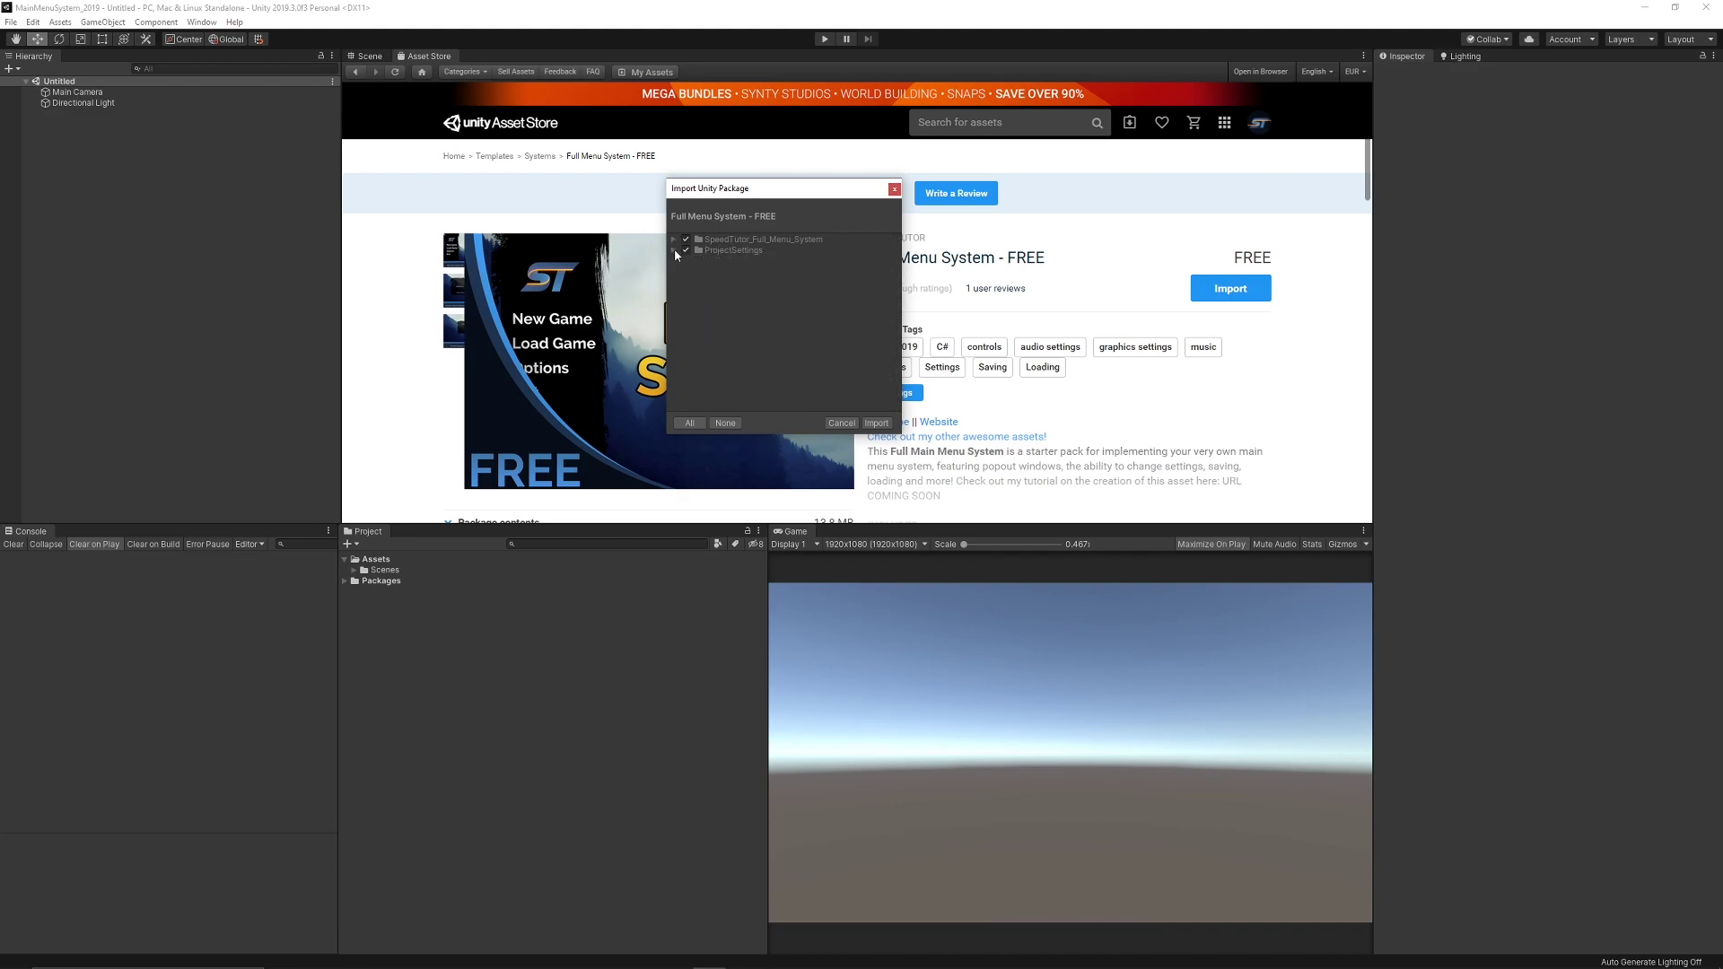
{"action": "left_click", "coordinate": [686, 251]}
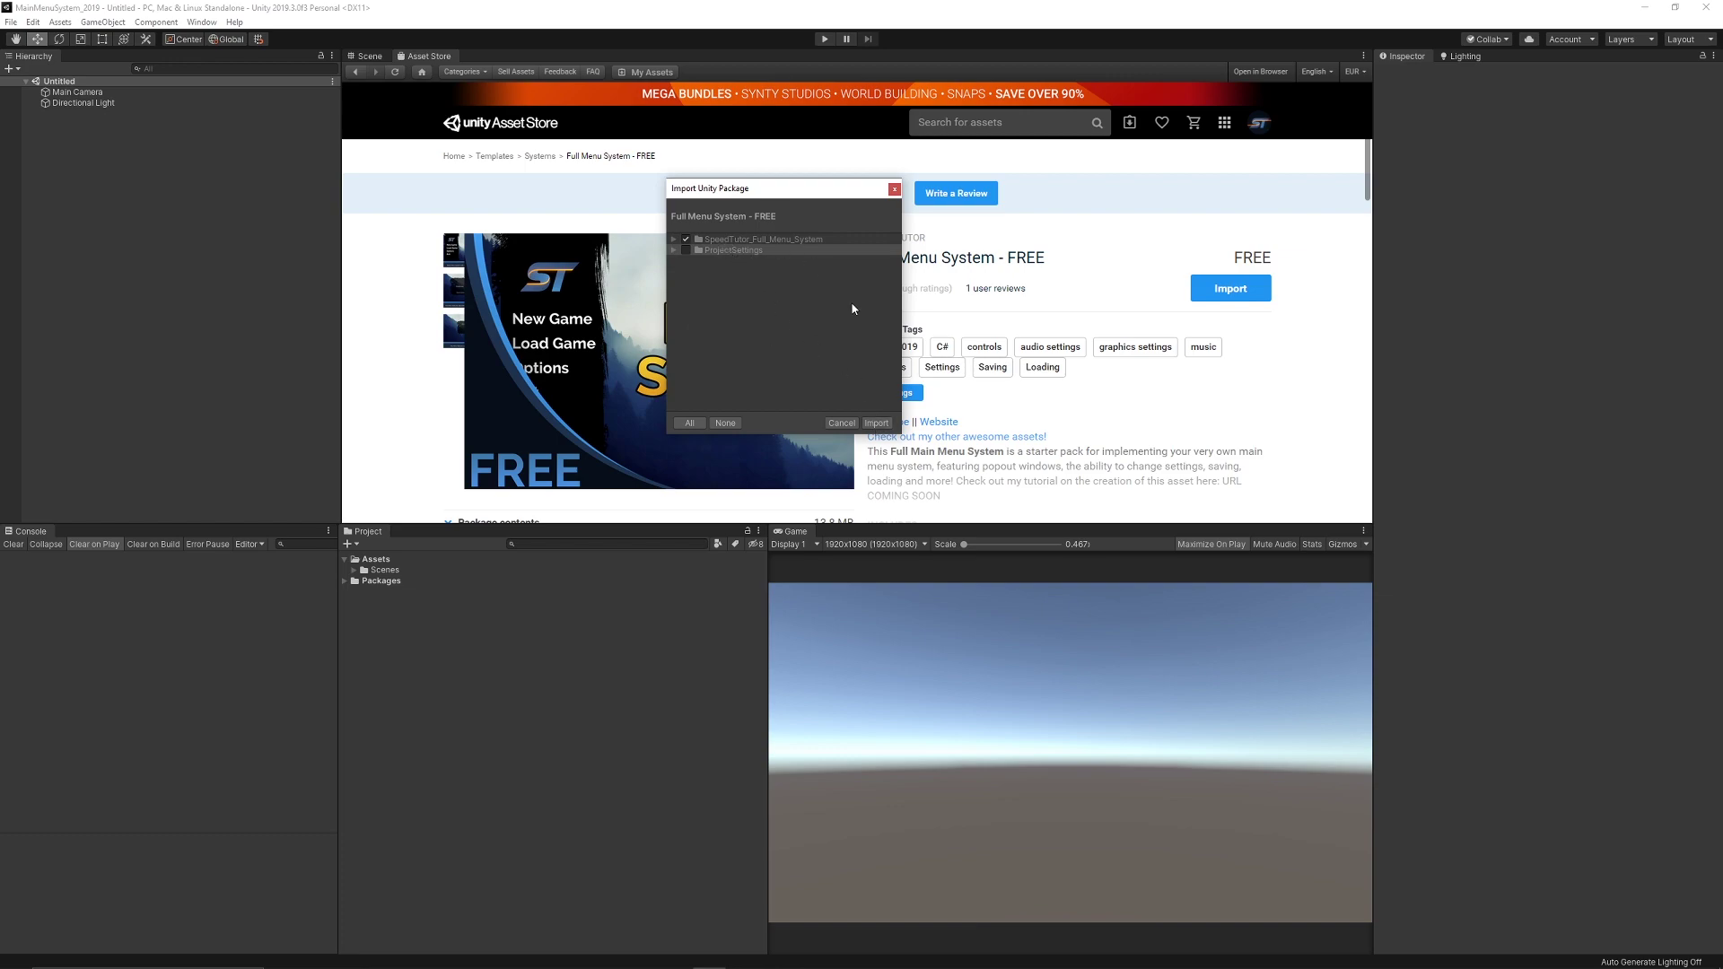
{"action": "left_click", "coordinate": [876, 424]}
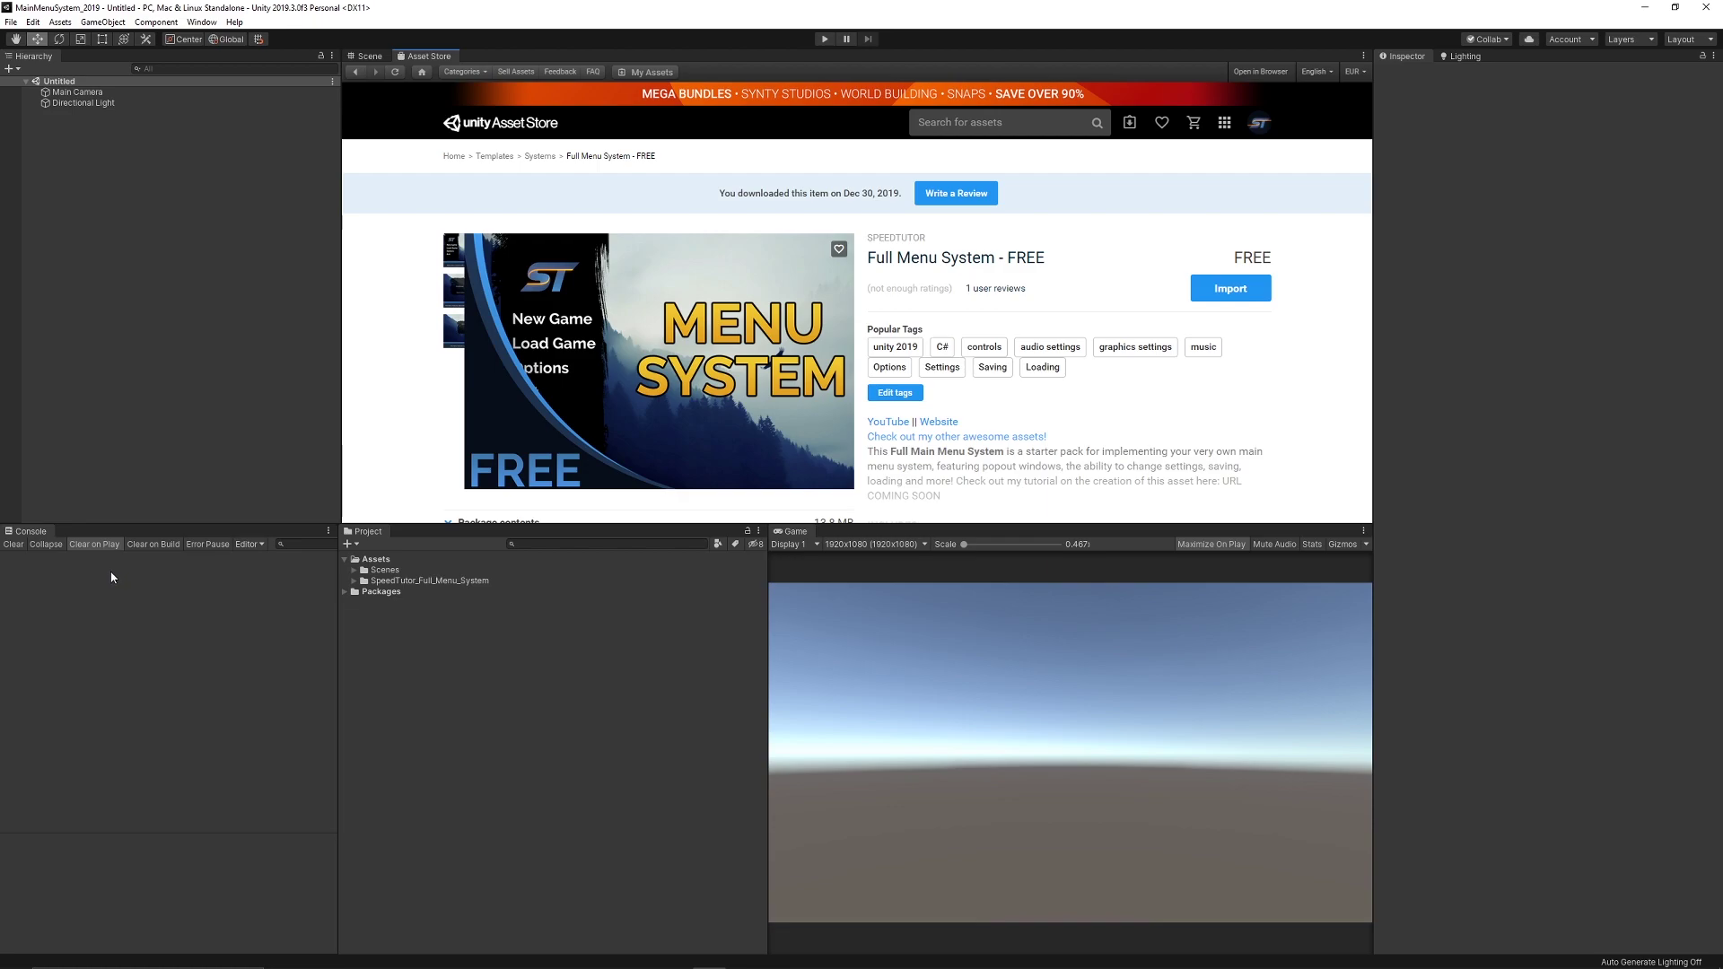
Step: Open the MainMenu scene from SpeedTutor_Full_Menu_System > Scenes, then clear the console error
{"action": "left_click", "coordinate": [355, 581]}
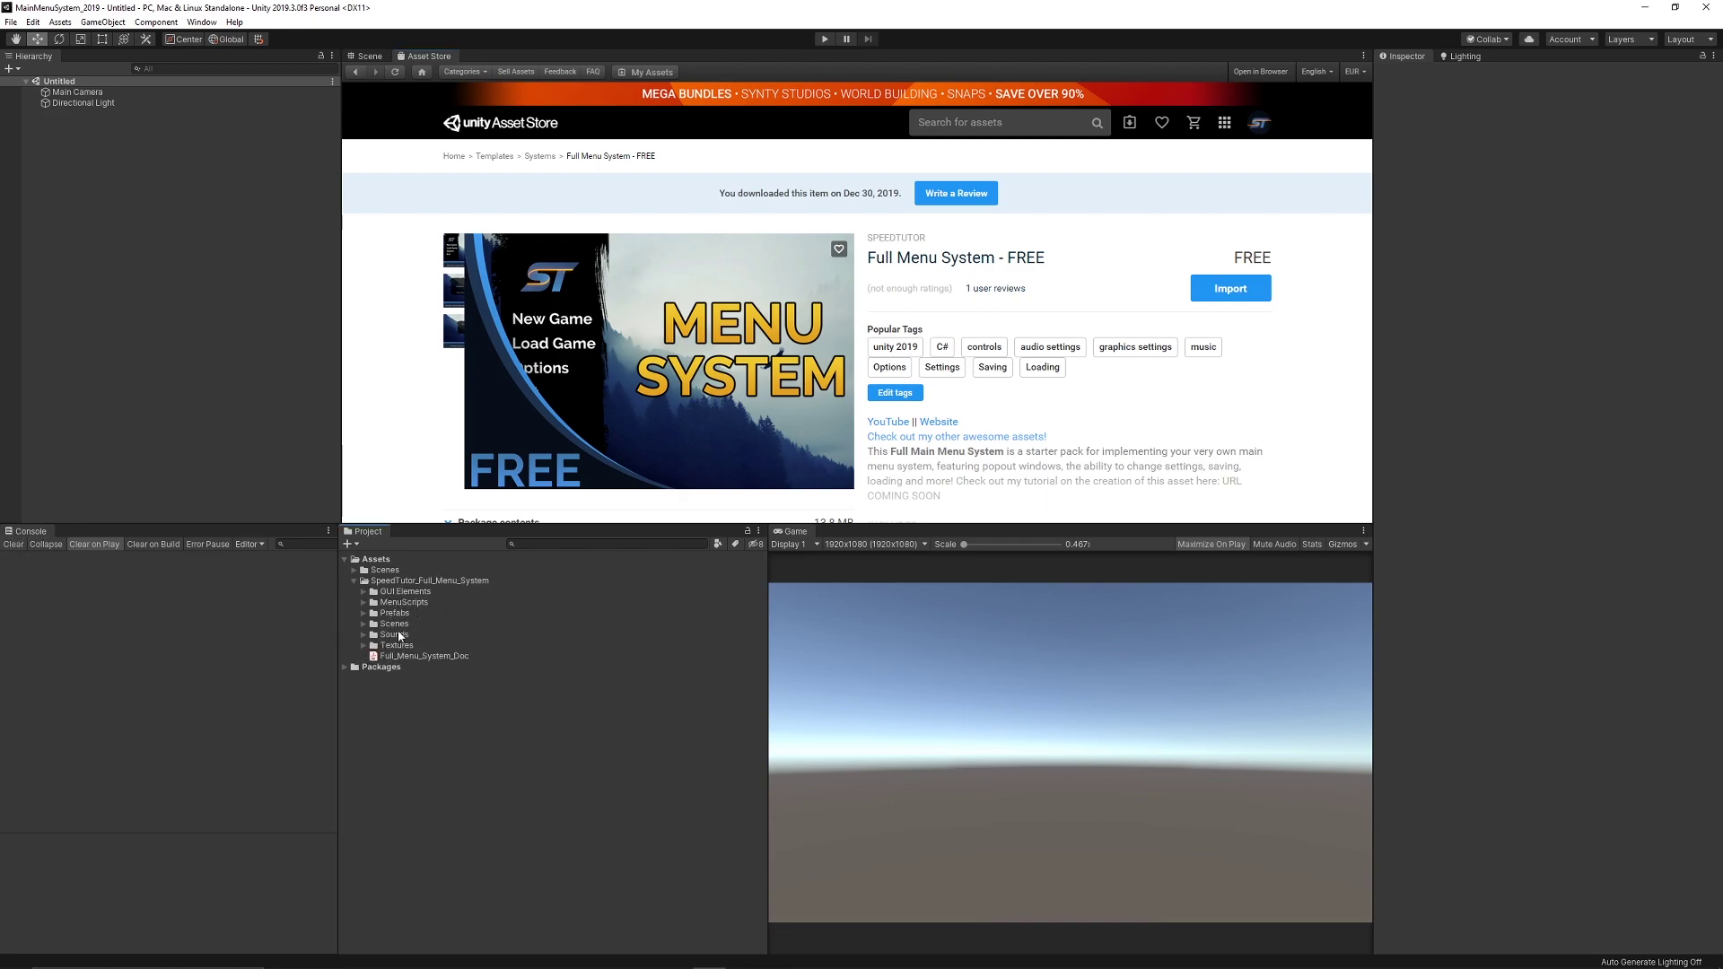
{"action": "left_click", "coordinate": [363, 624]}
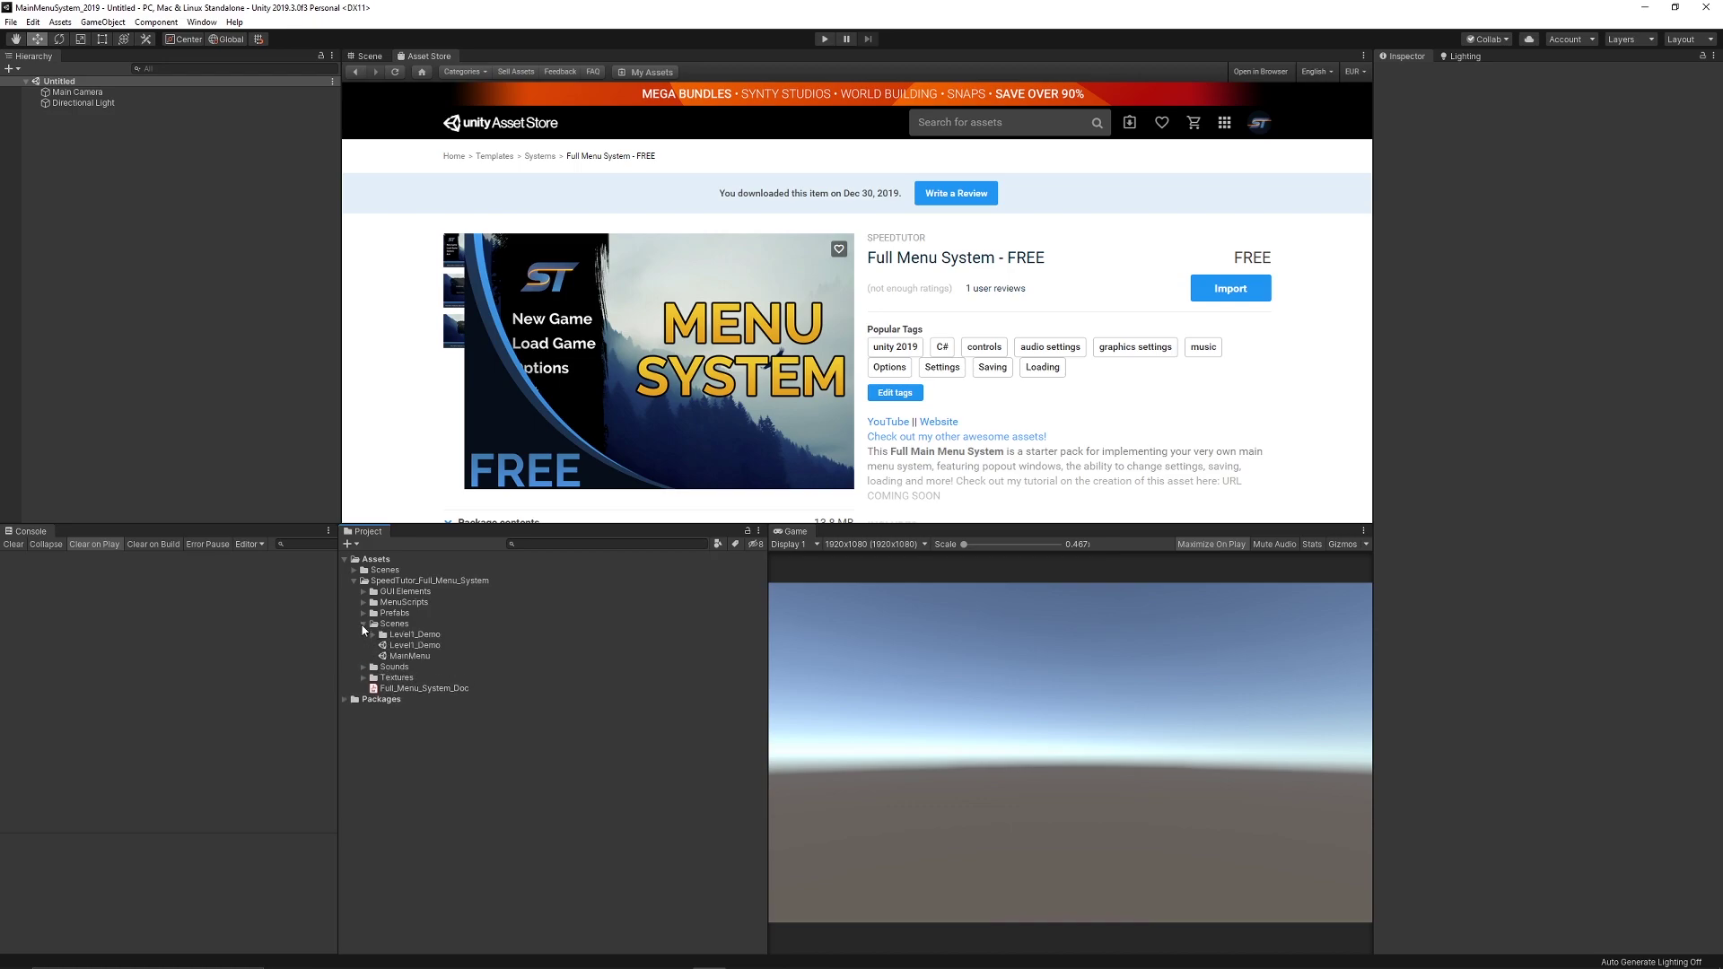
{"action": "double_click", "coordinate": [411, 655]}
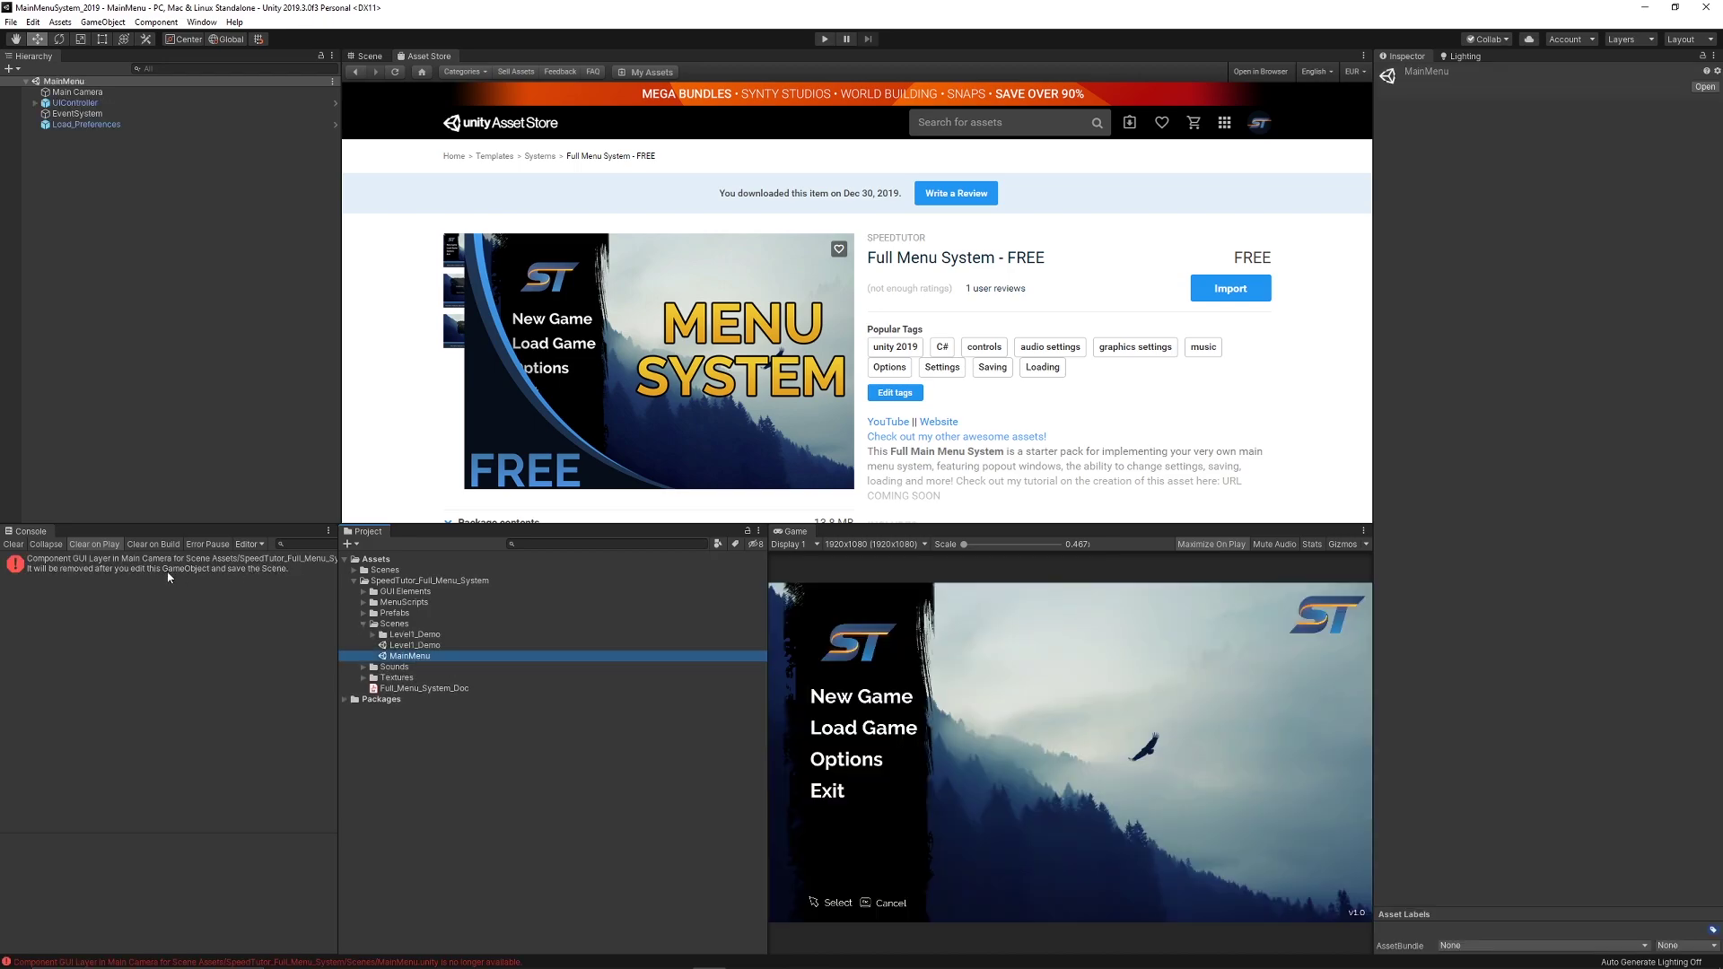
{"action": "left_click", "coordinate": [160, 574]}
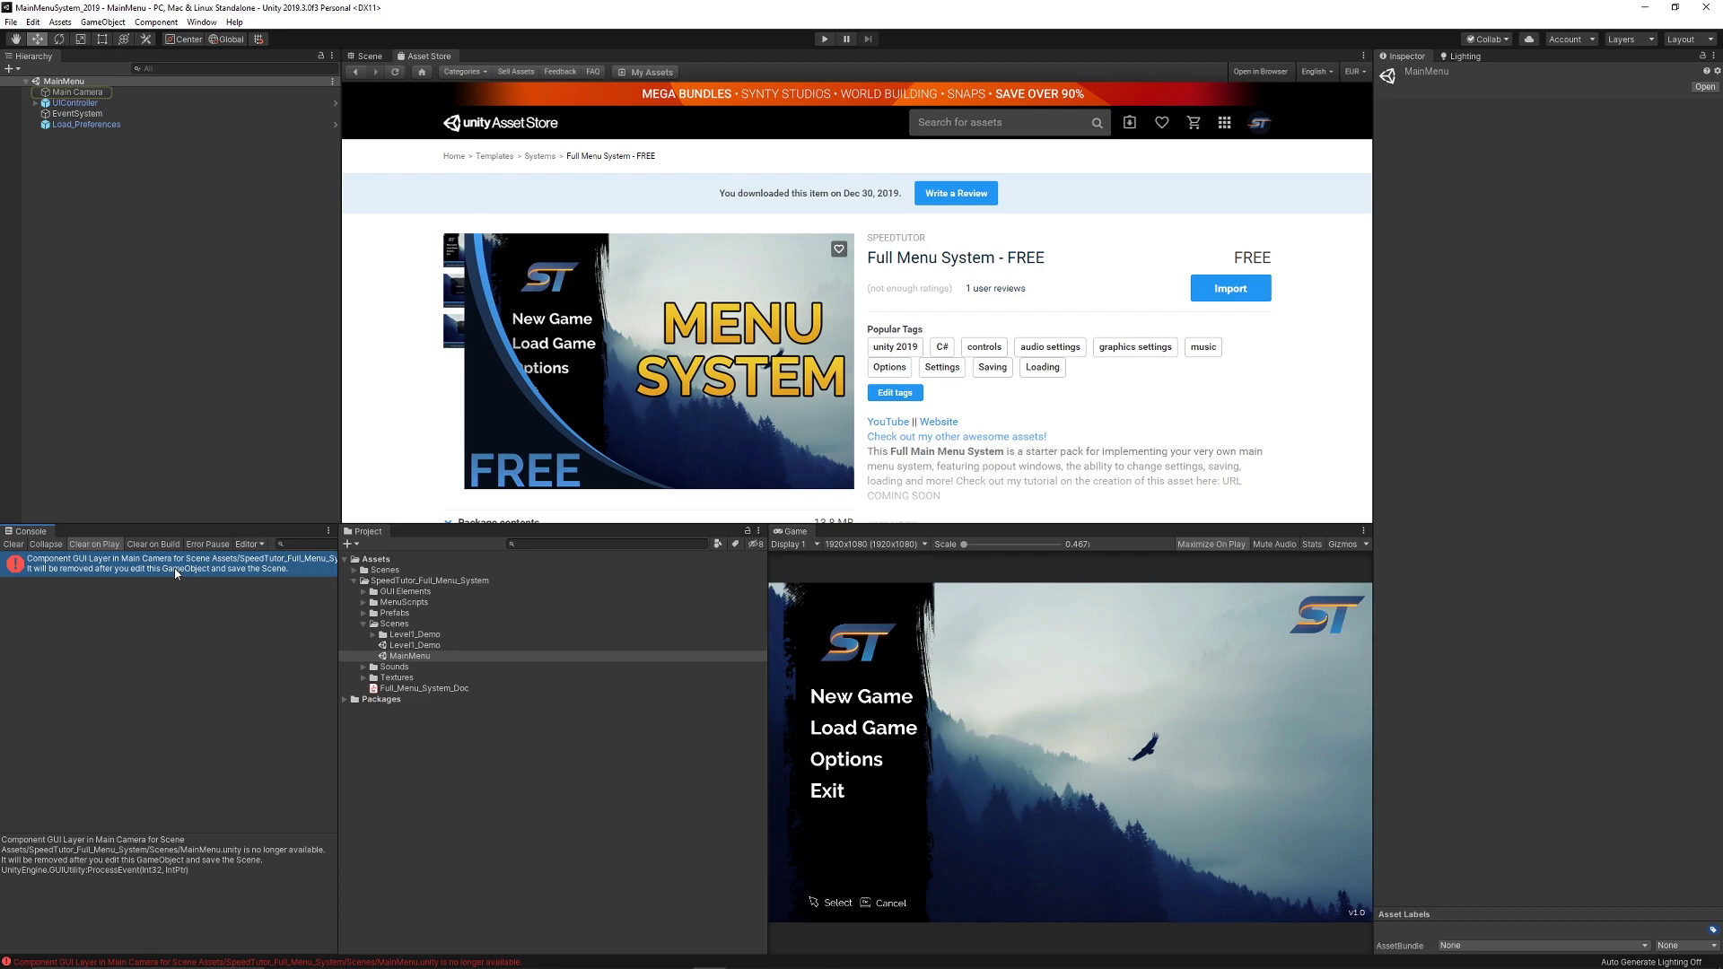
{"action": "left_click", "coordinate": [13, 544]}
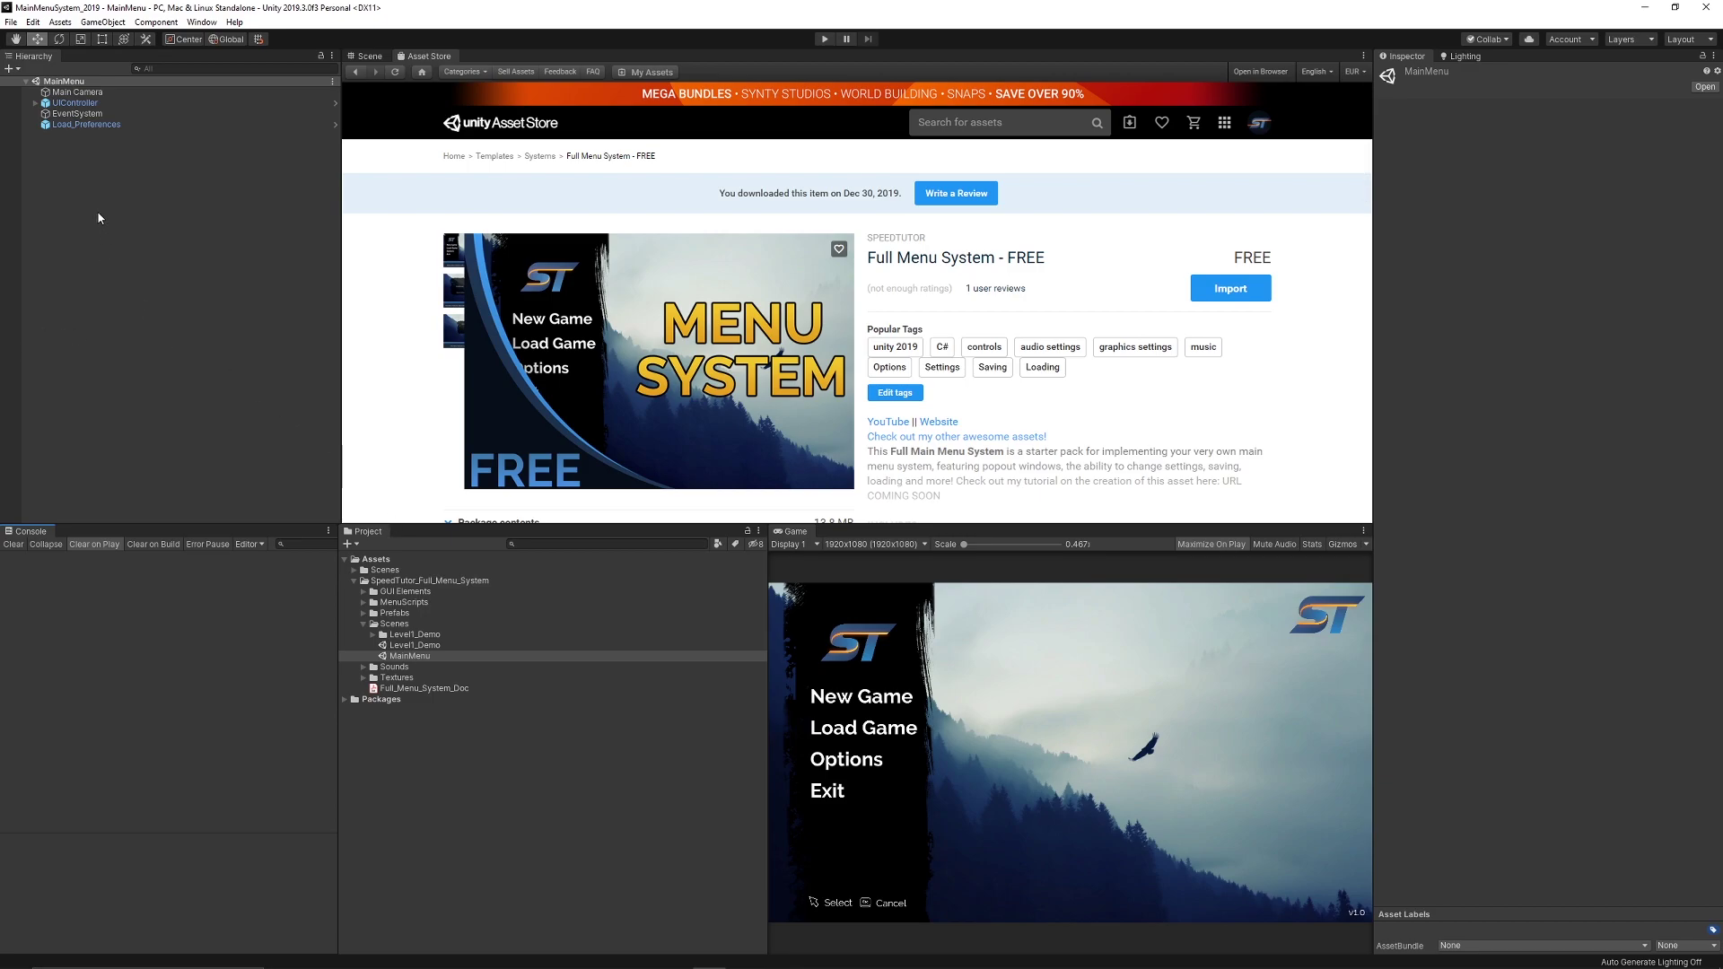
Step: Expand UIController, review its Menu Controller settings, then check the Main Camera's Brightness component
{"action": "left_click", "coordinate": [35, 103]}
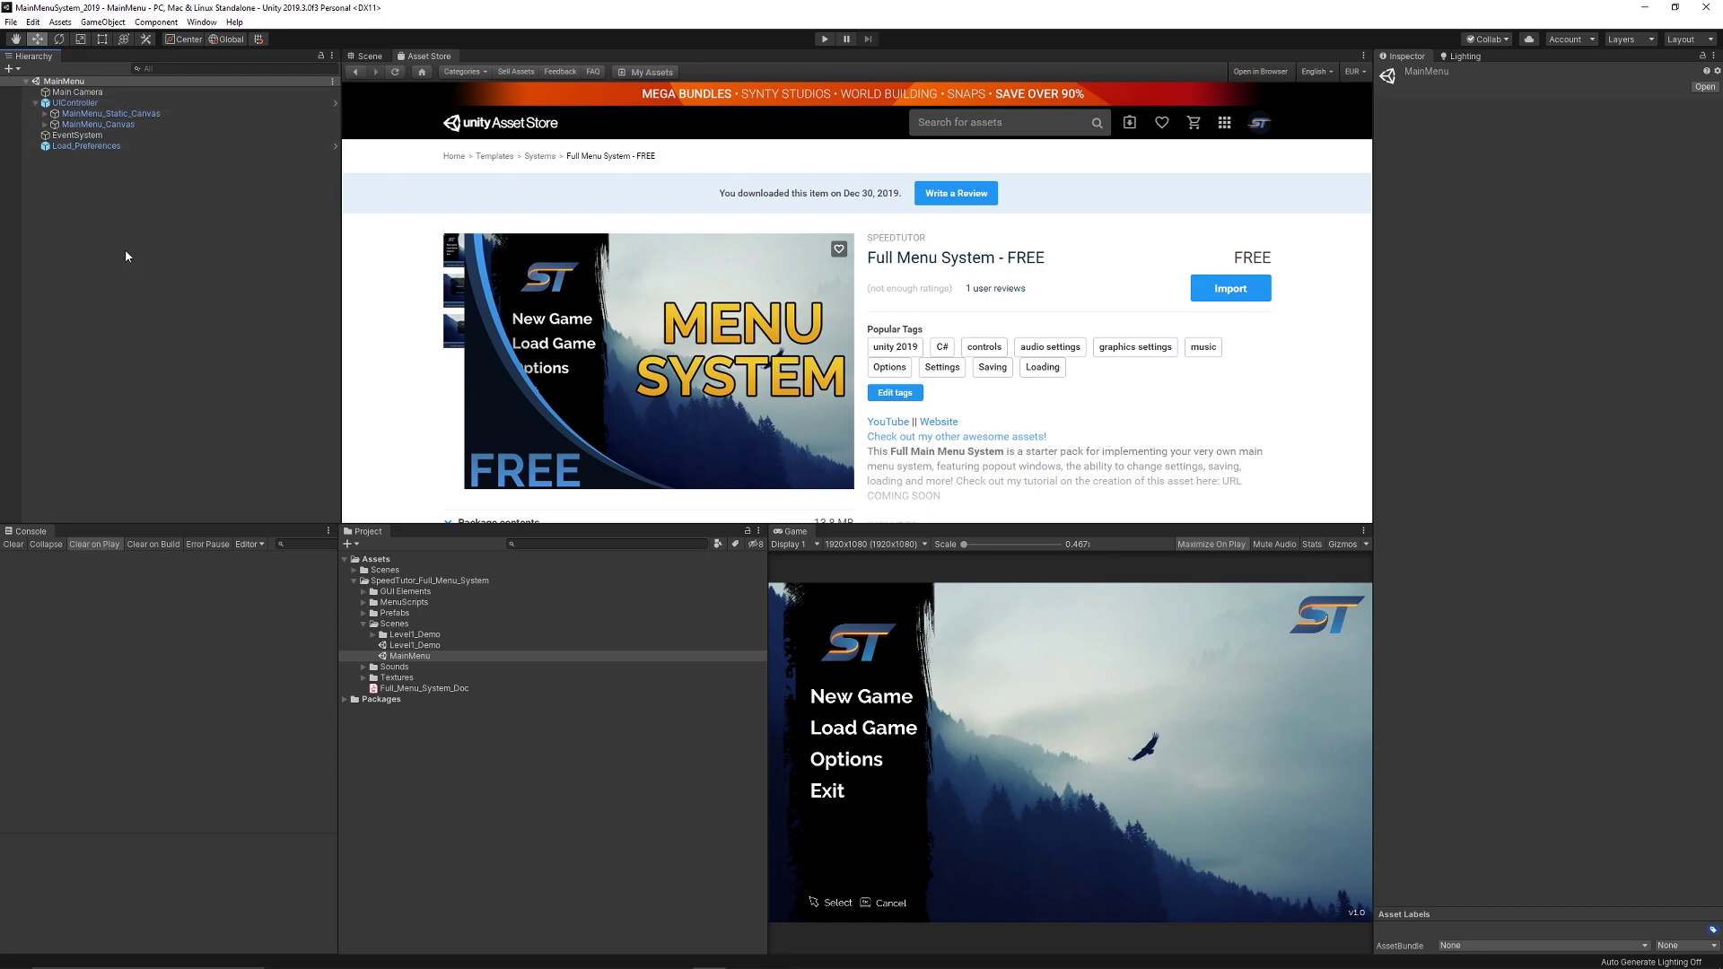
{"action": "left_click", "coordinate": [135, 103]}
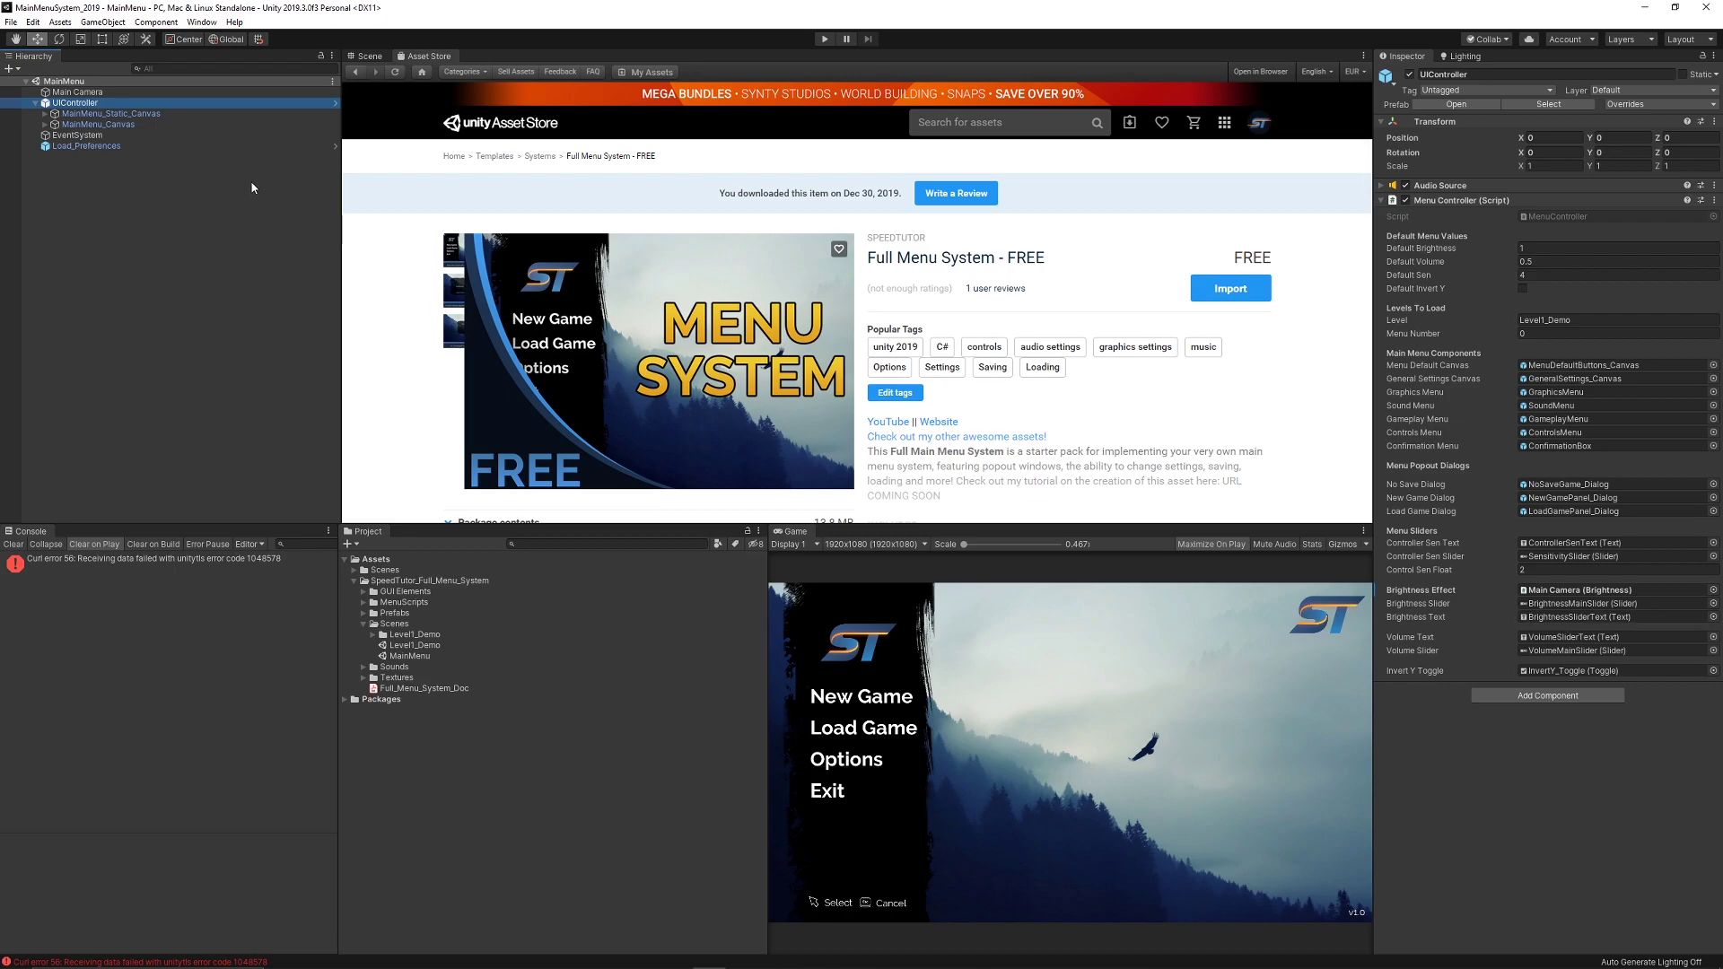
{"action": "left_click", "coordinate": [77, 92]}
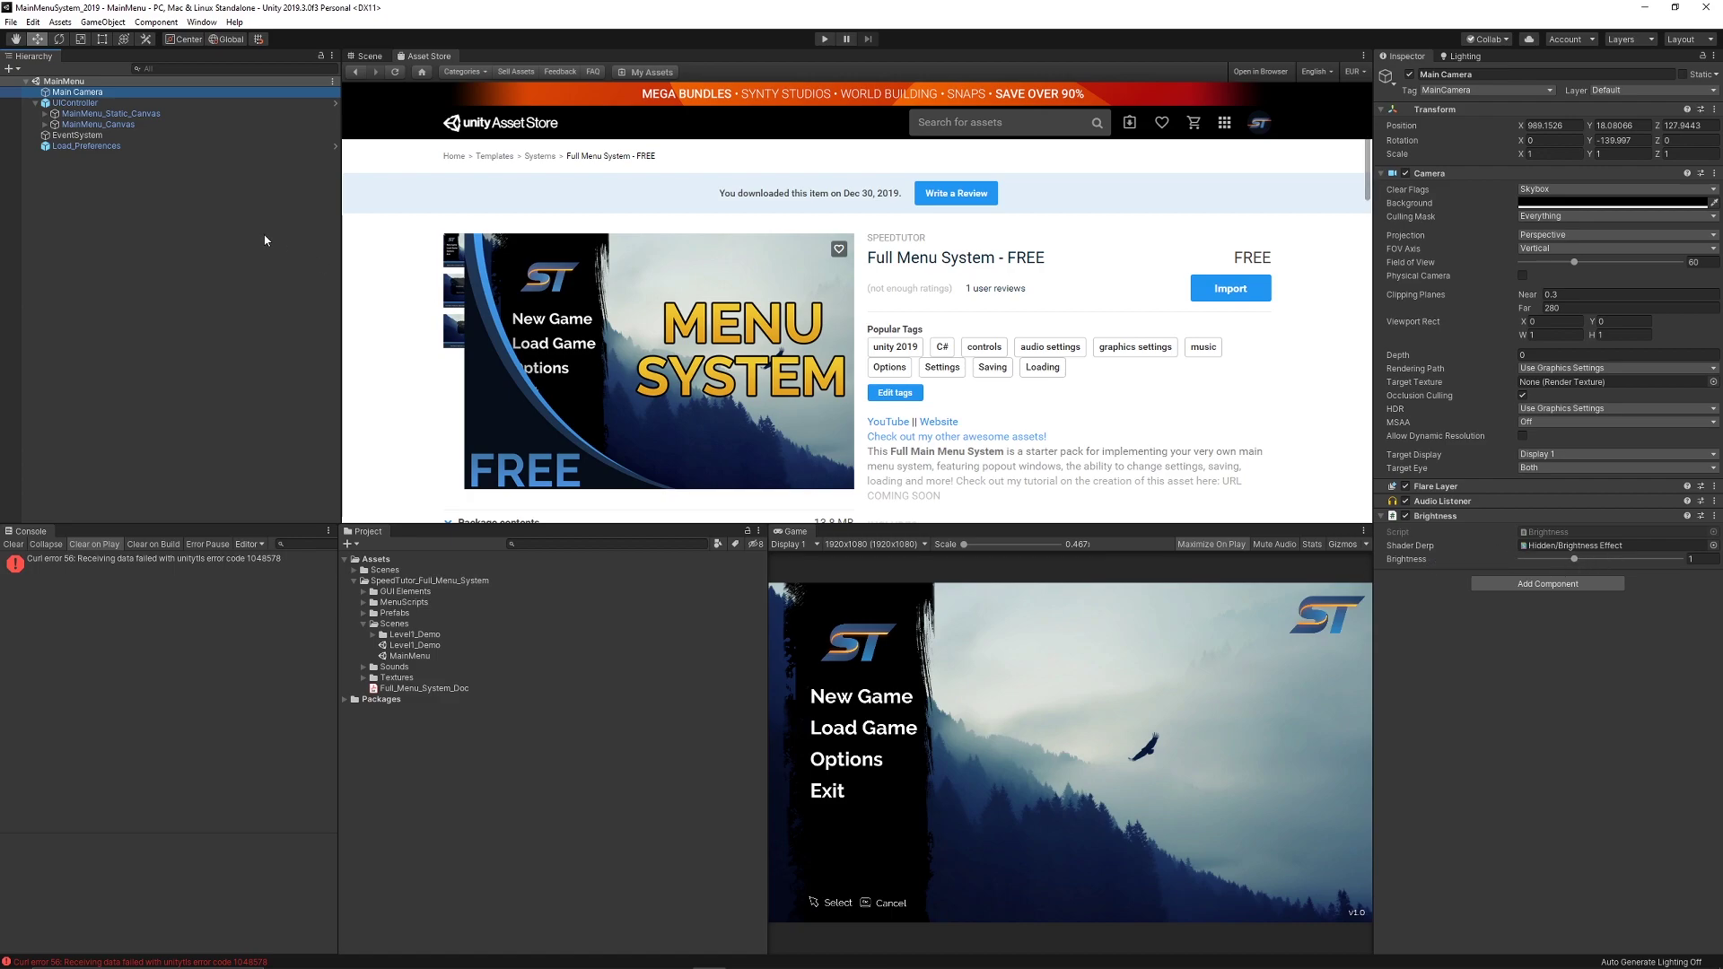
Step: Review the Load_Preferences settings, then run the MainMenu scene in a maximized Game view
{"action": "left_click", "coordinate": [106, 146]}
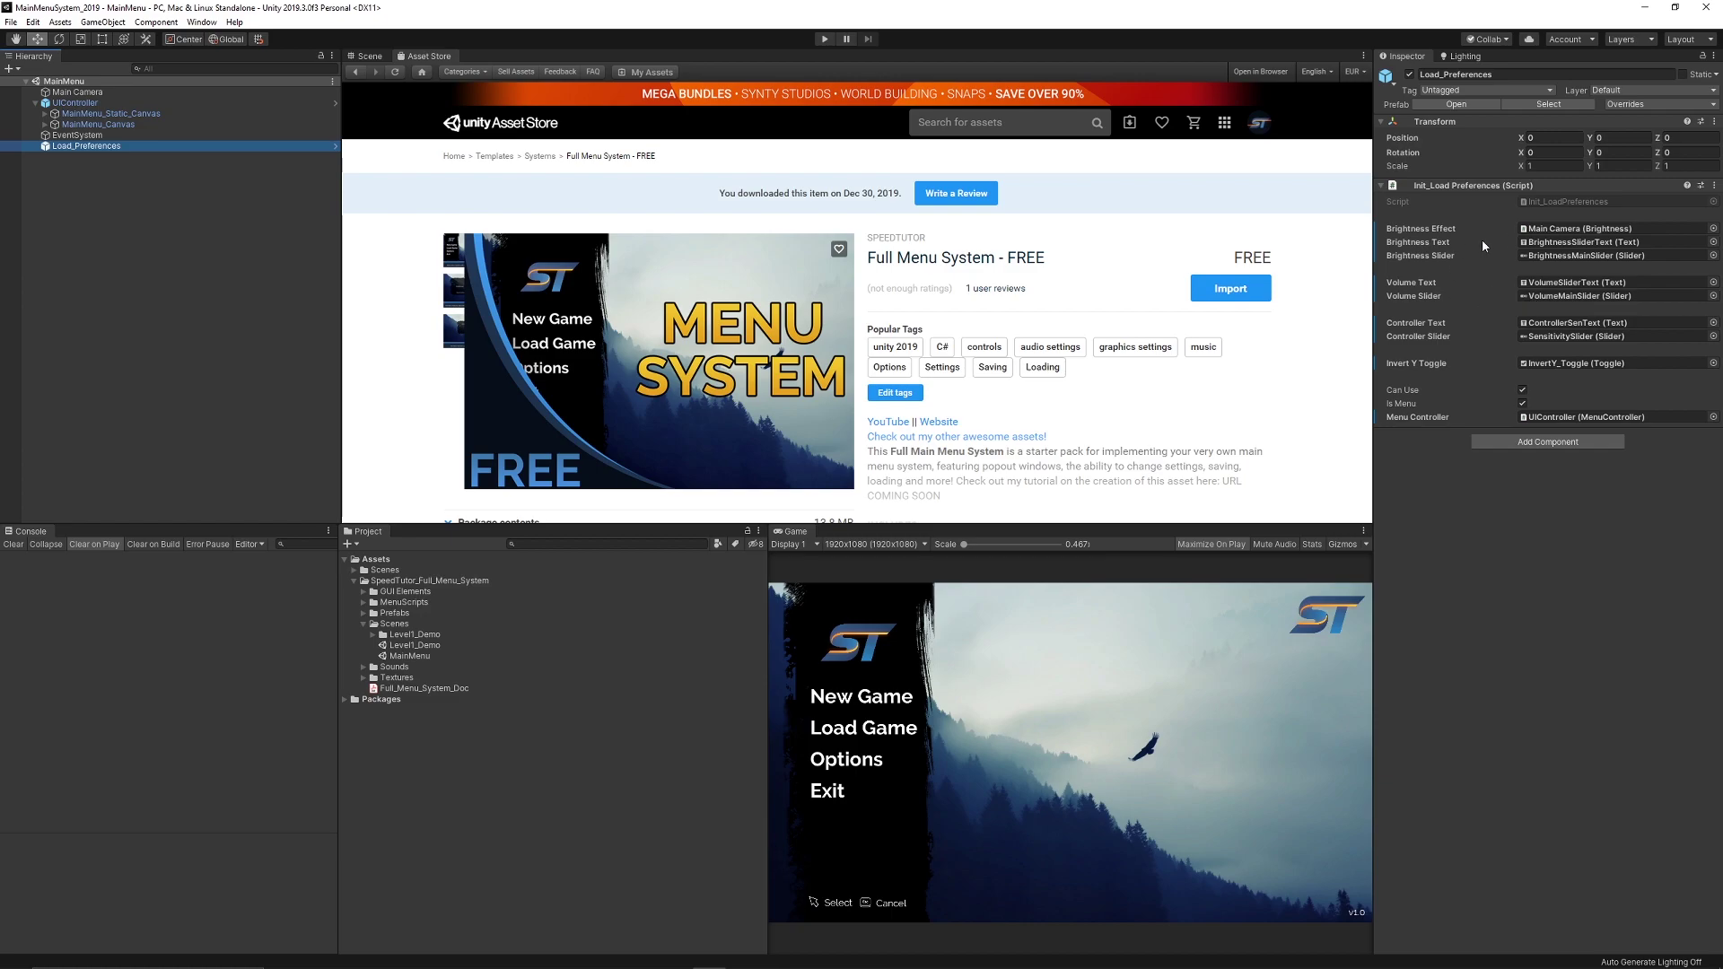
{"action": "left_click", "coordinate": [823, 39]}
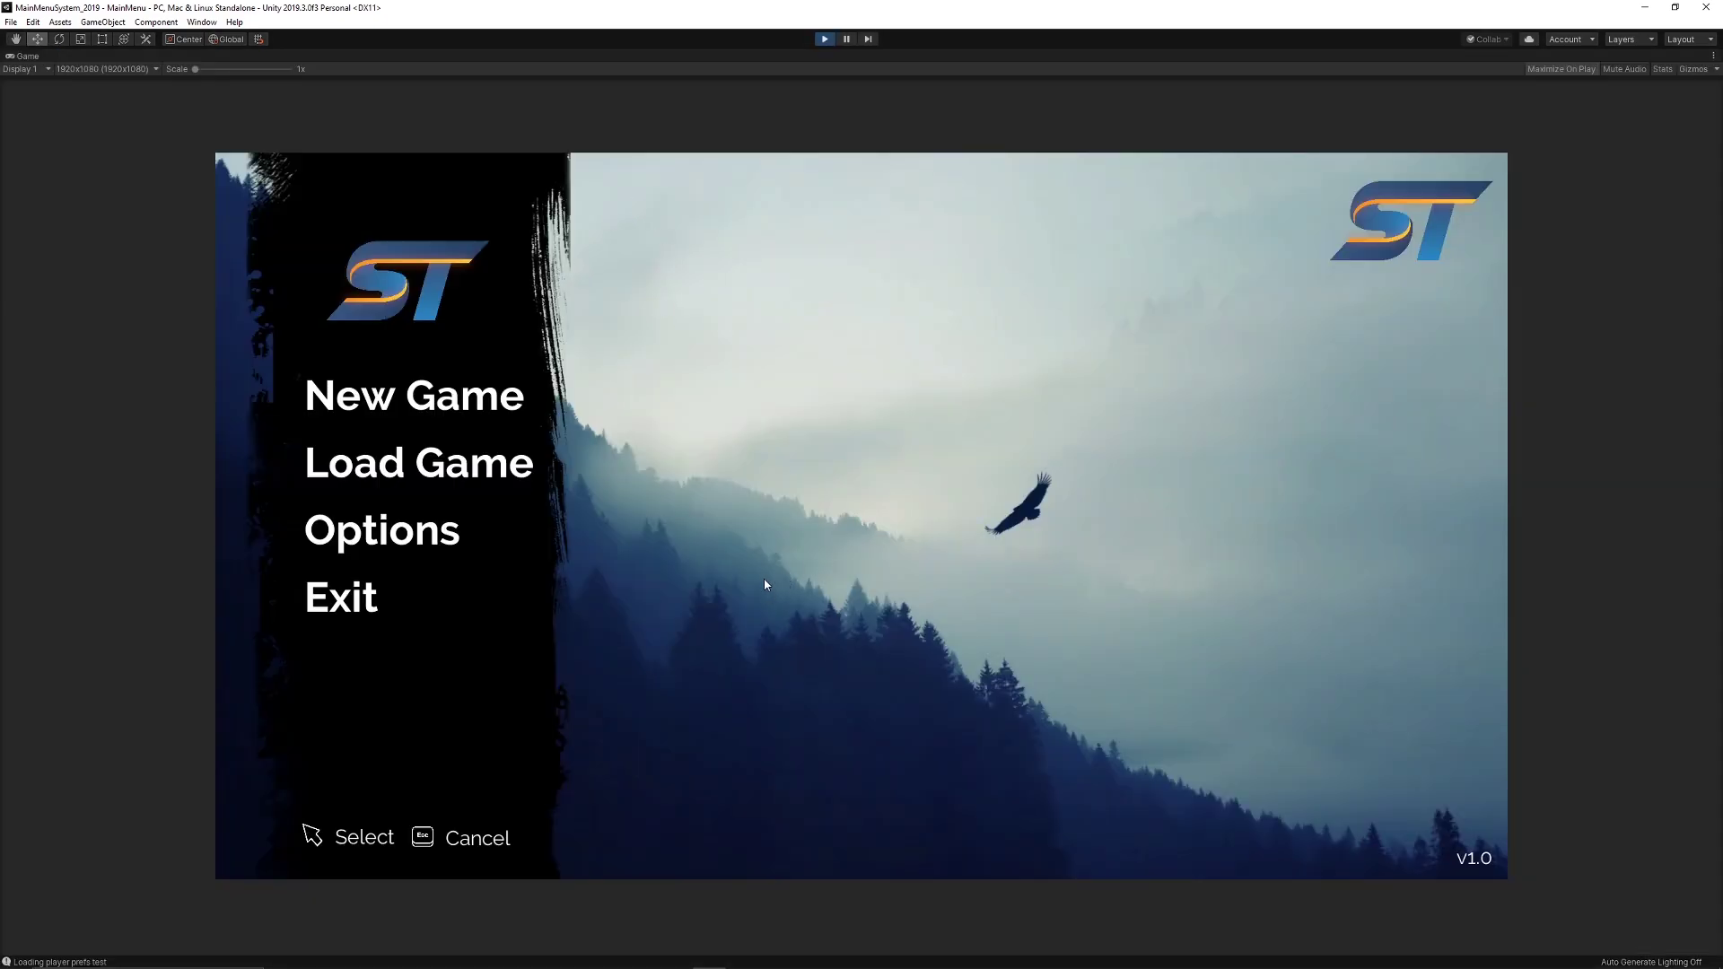
{"action": "left_click", "coordinate": [501, 399]}
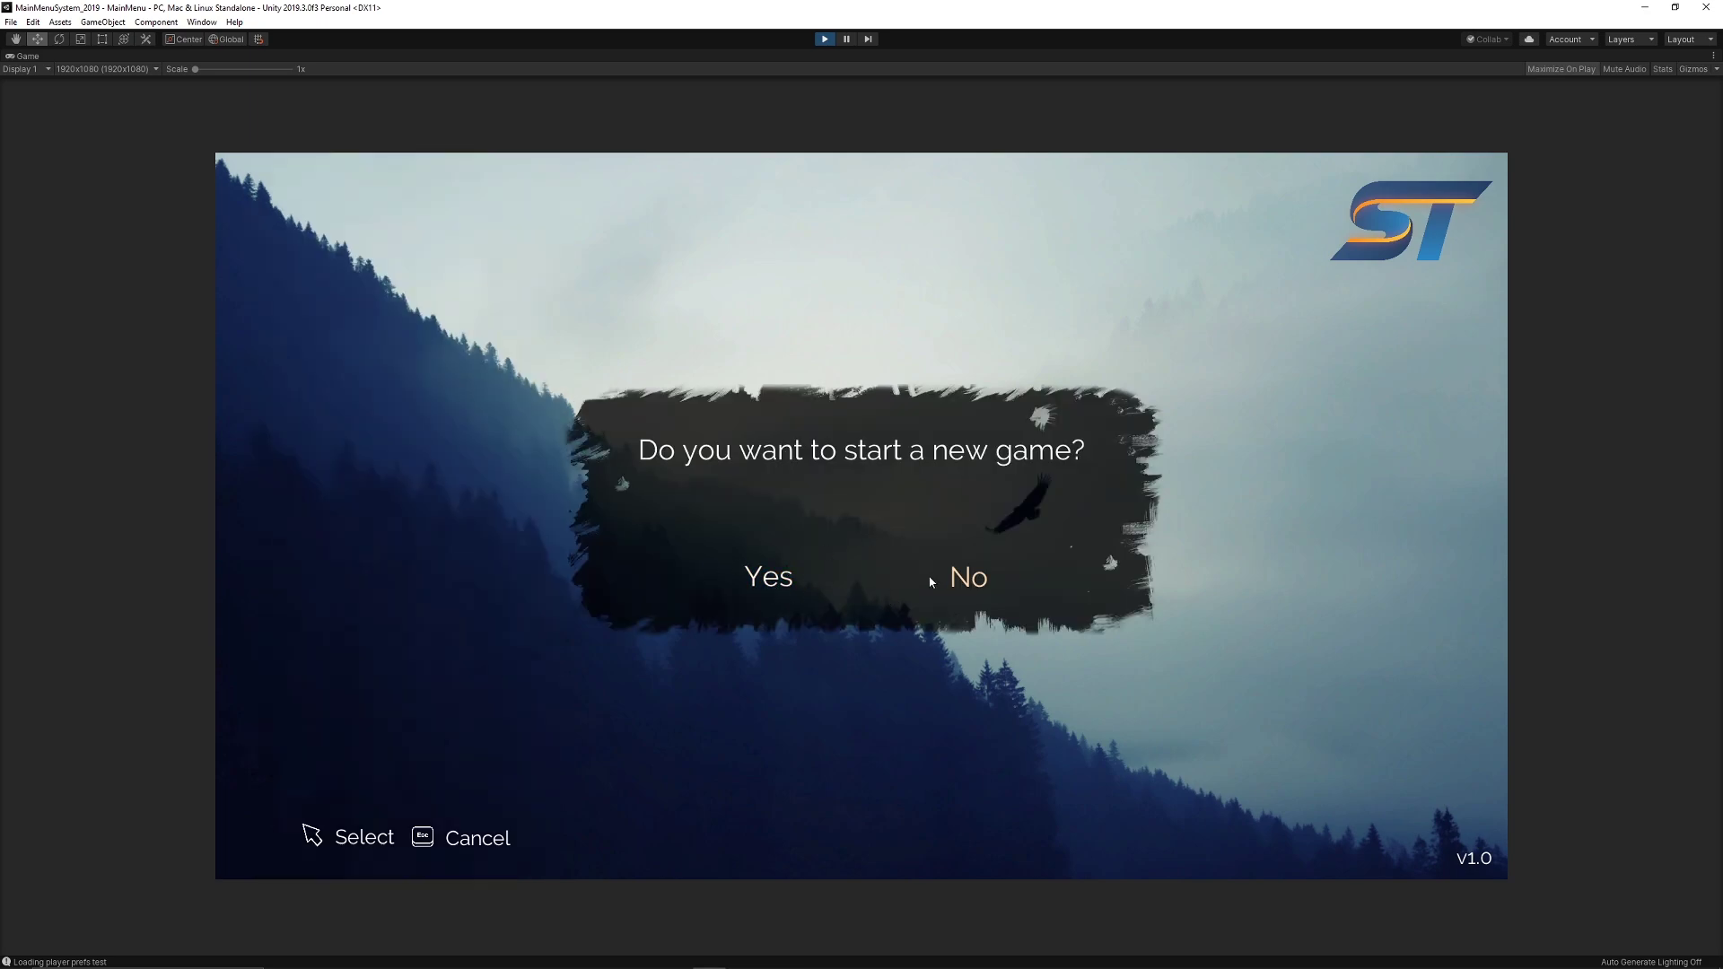
{"action": "left_click", "coordinate": [945, 579]}
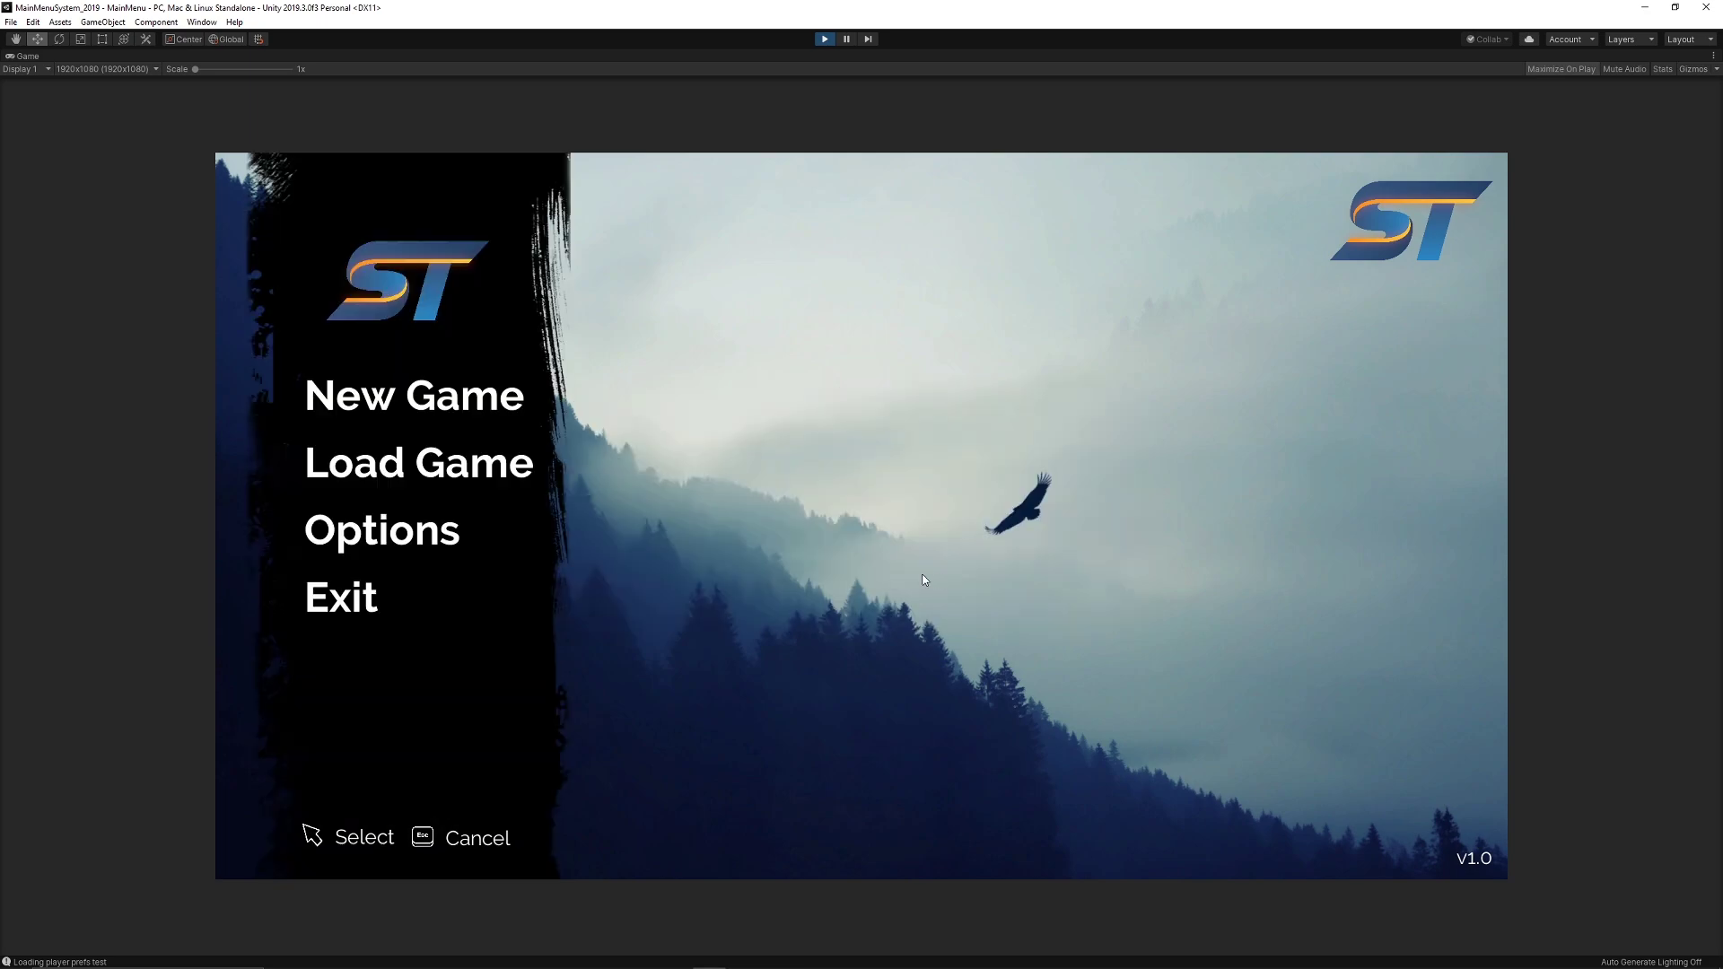
{"action": "left_click", "coordinate": [450, 473]}
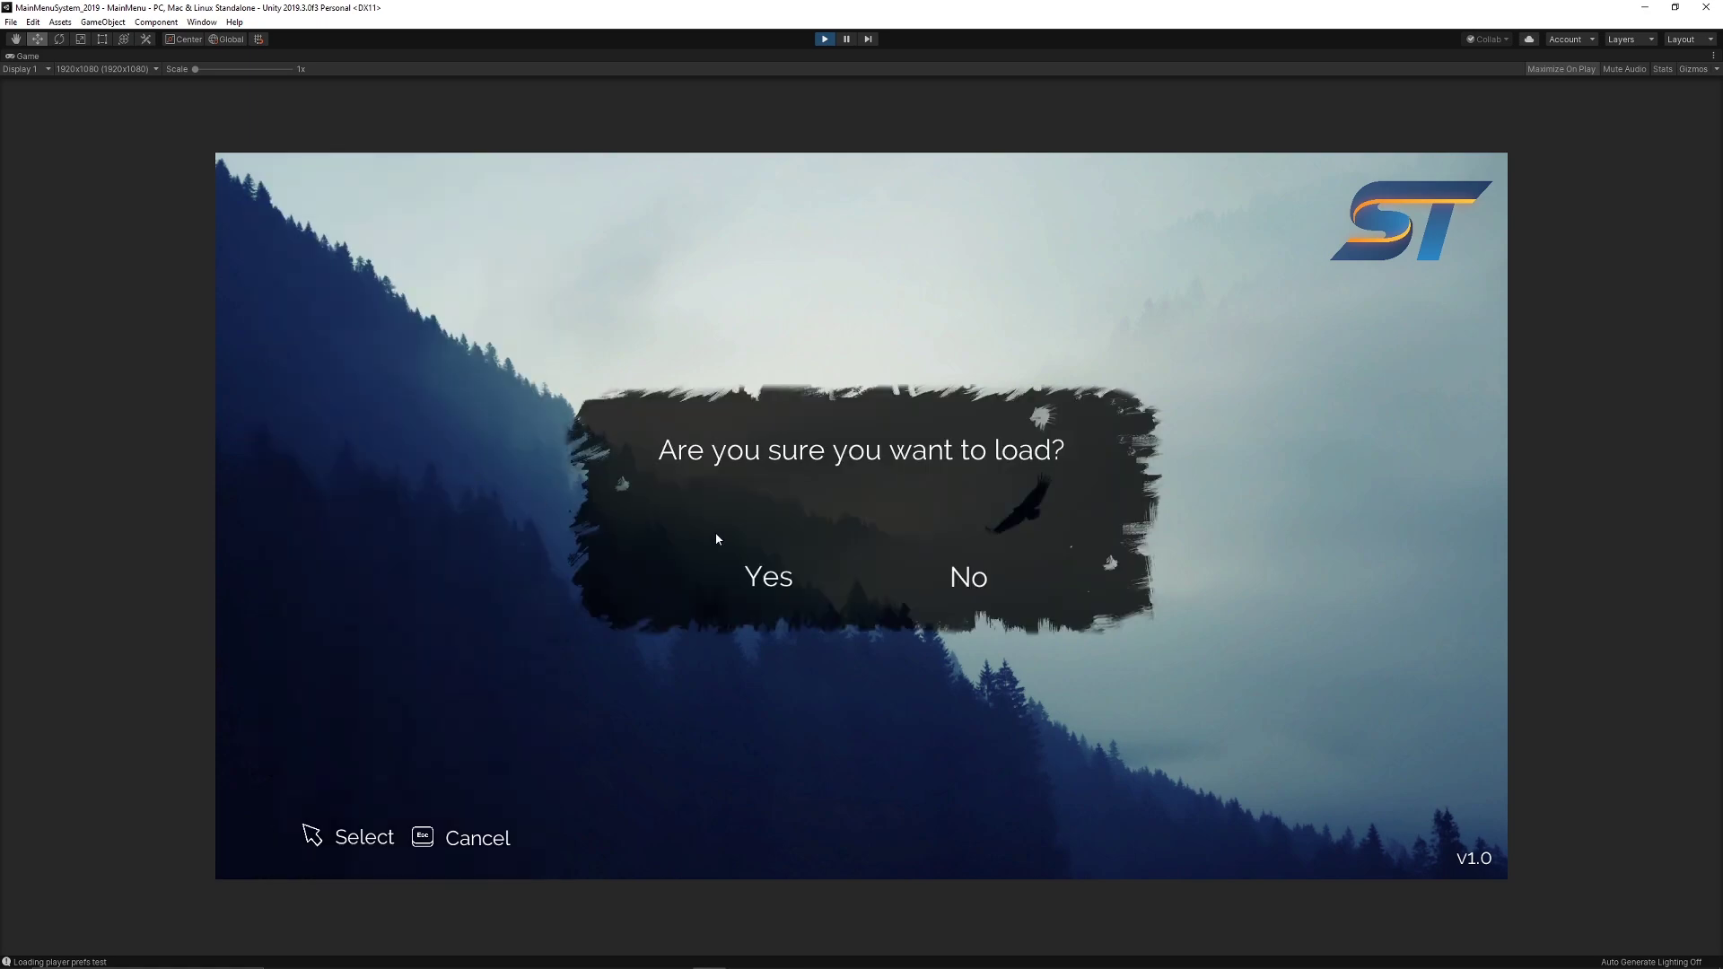
{"action": "left_click", "coordinate": [770, 578]}
{"action": "left_click", "coordinate": [857, 584]}
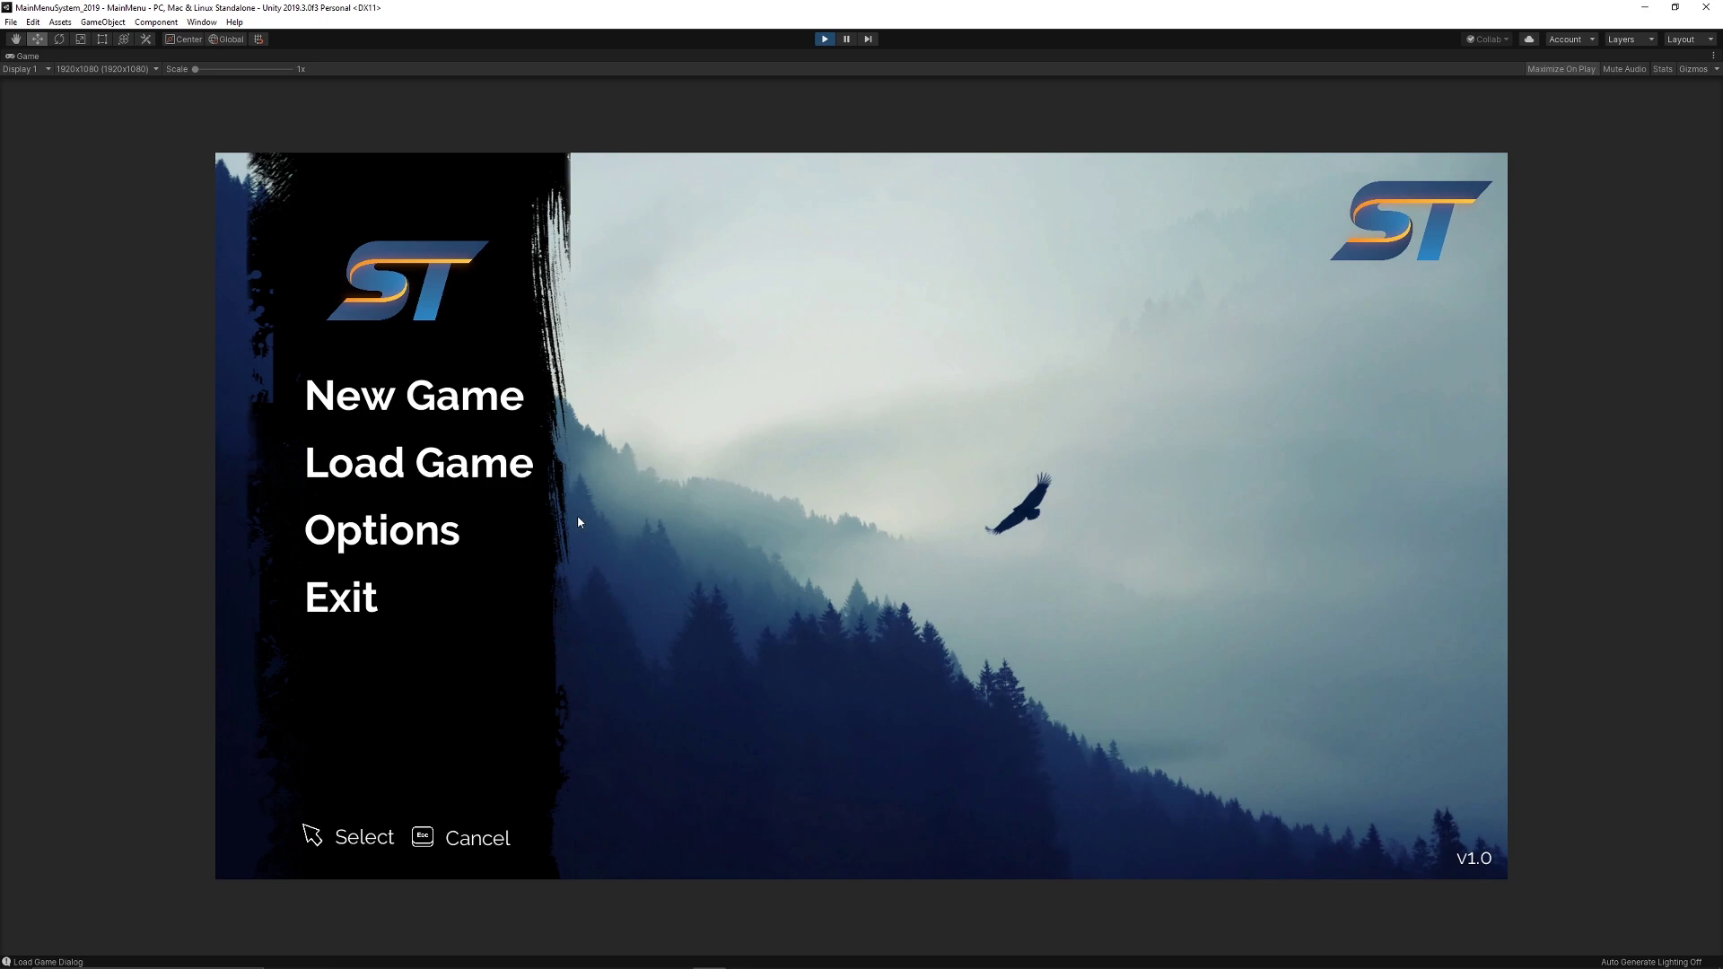
Step: Raise the game's Graphics brightness from 1.0 to 1.3 and apply it
{"action": "left_click", "coordinate": [426, 538]}
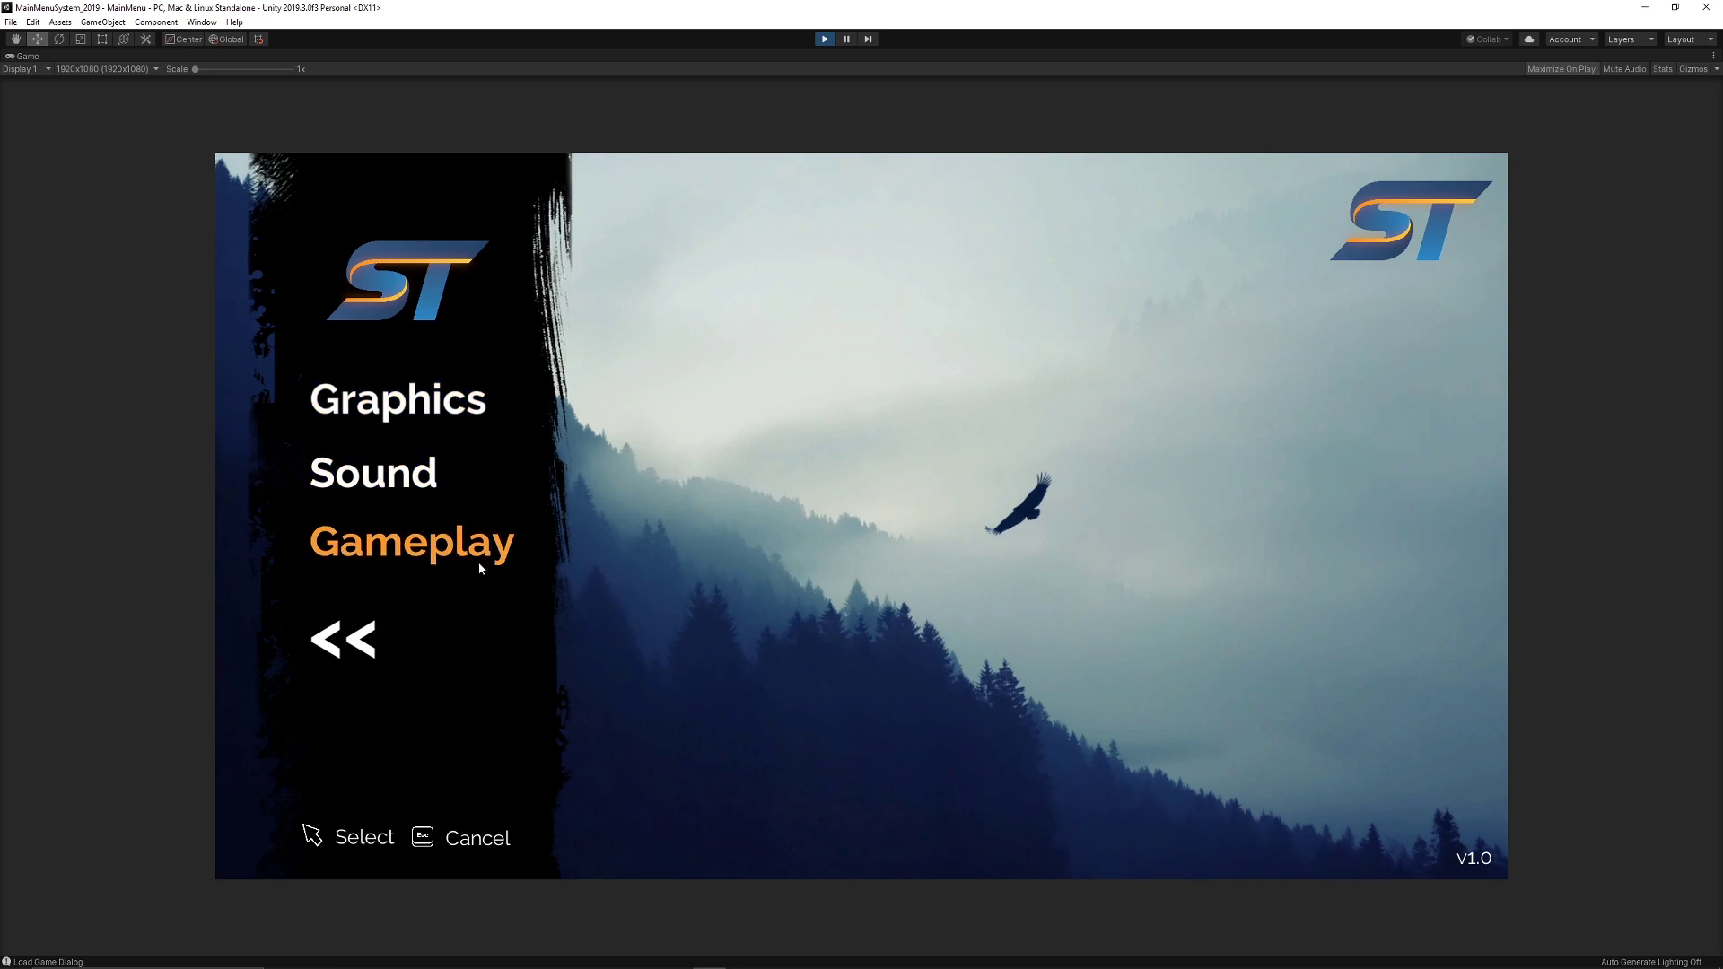
{"action": "left_click", "coordinate": [441, 424]}
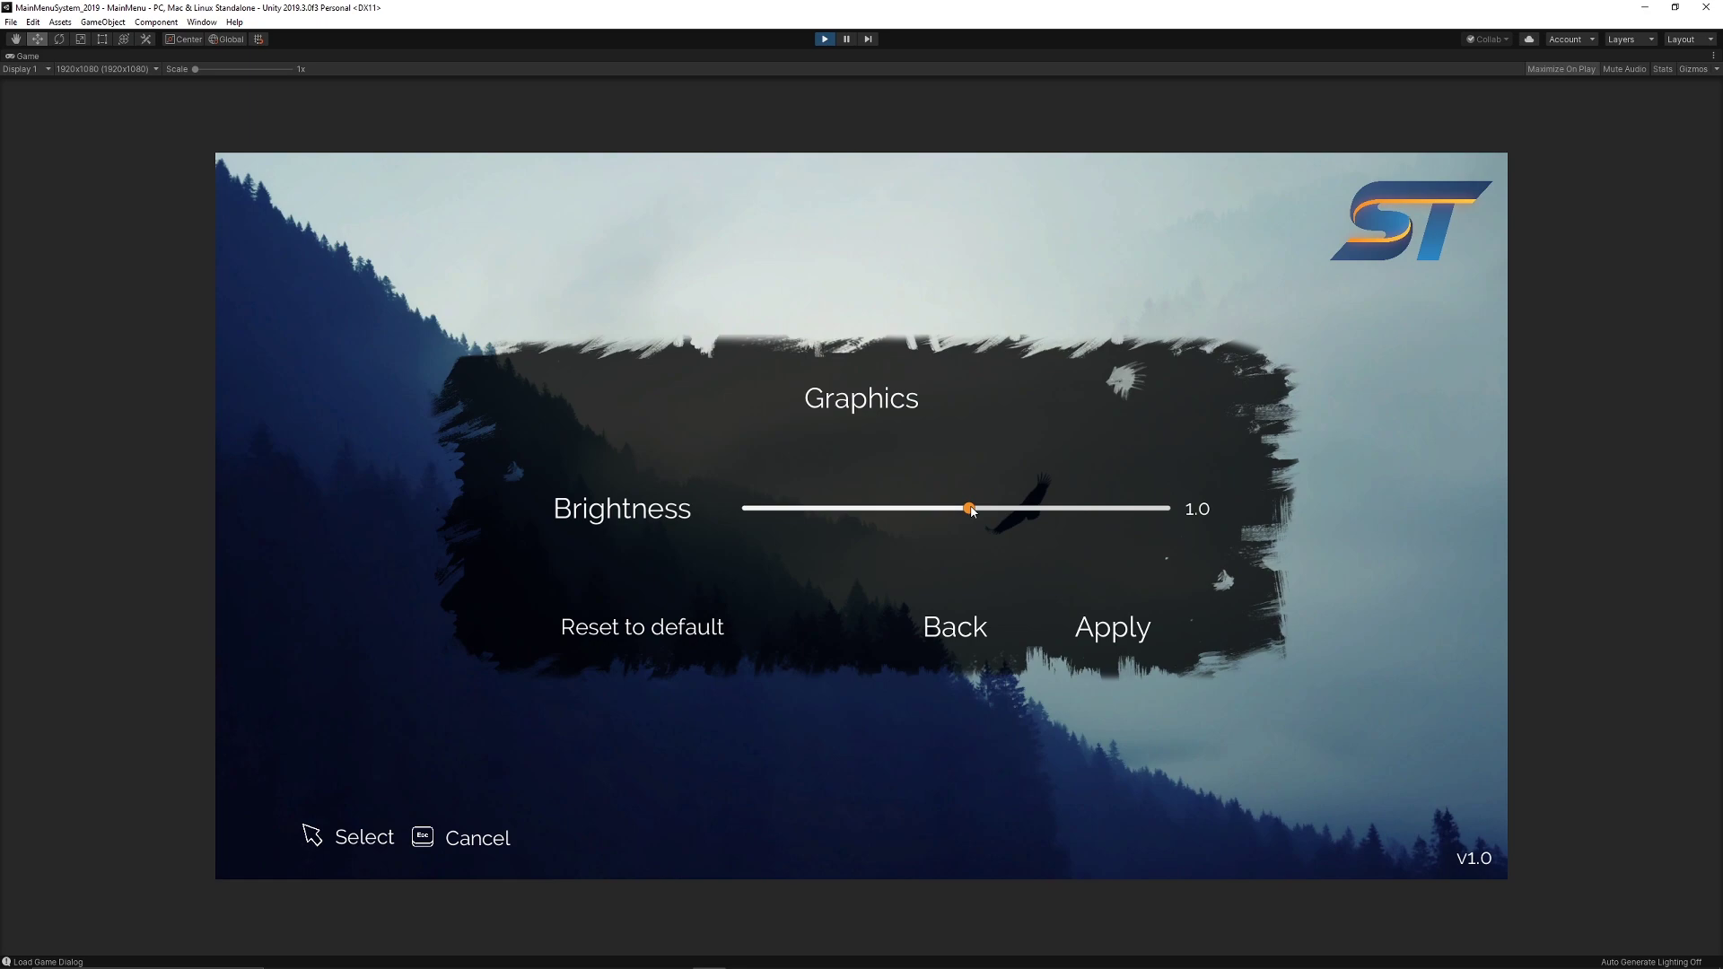
{"action": "left_click_drag", "start_coordinate": [972, 512], "coordinate": [1070, 510]}
{"action": "left_click", "coordinate": [1145, 625]}
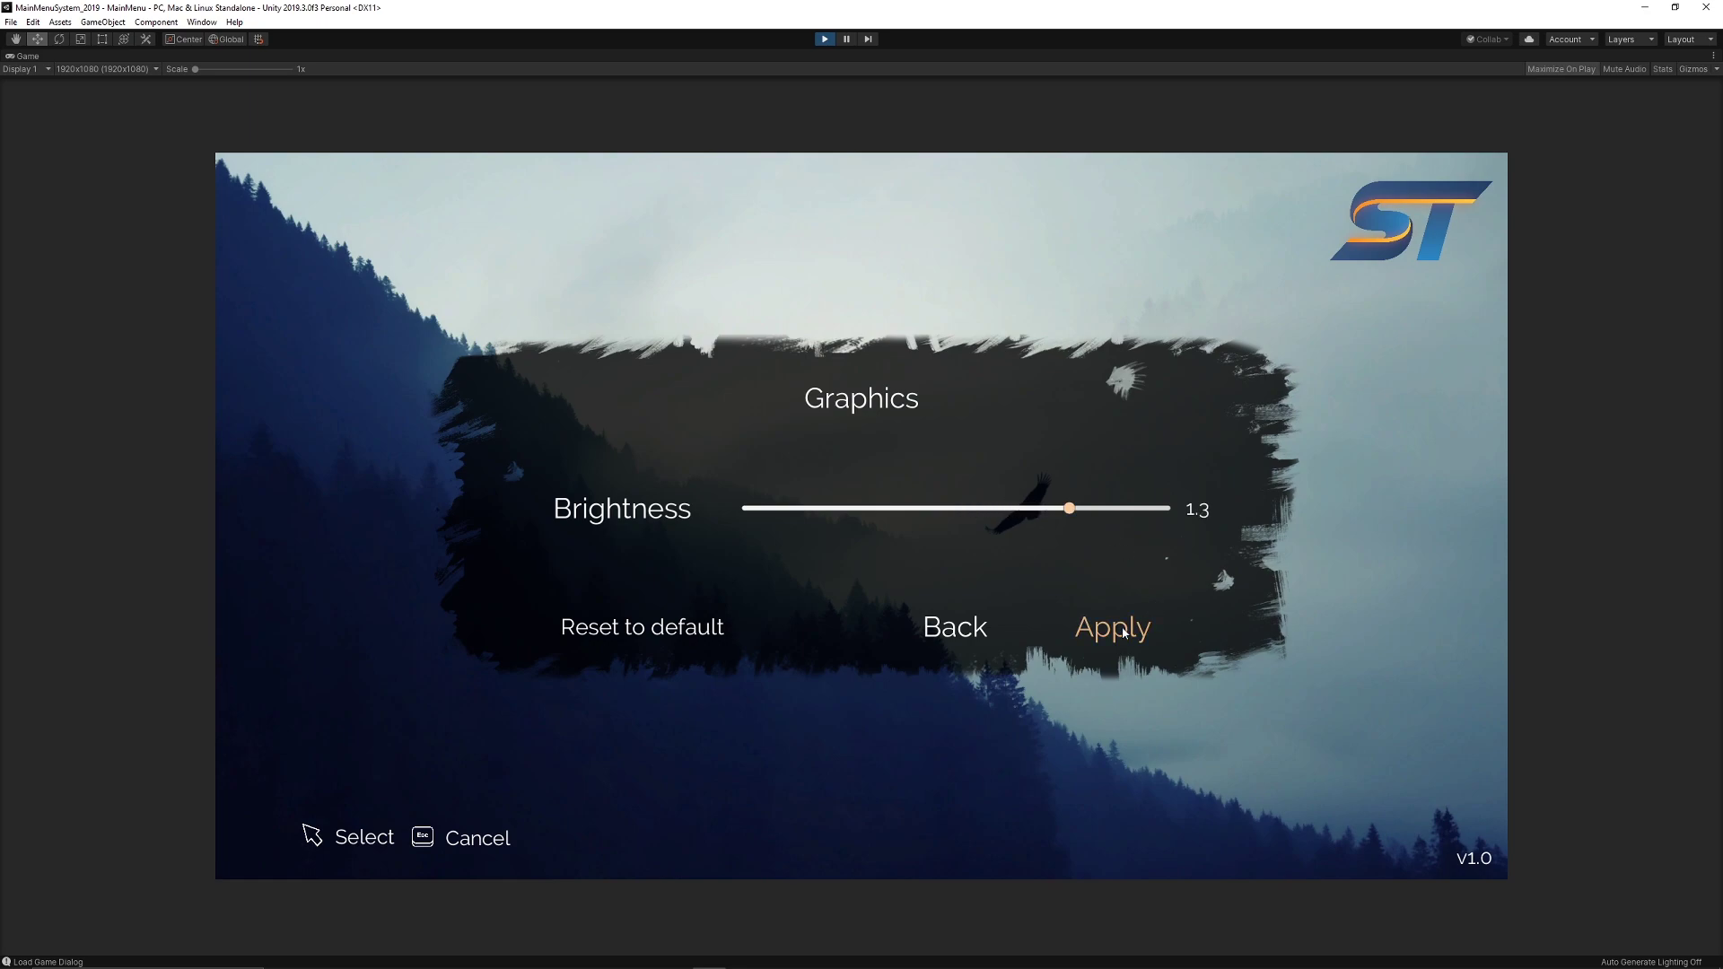
{"action": "left_click", "coordinate": [981, 635]}
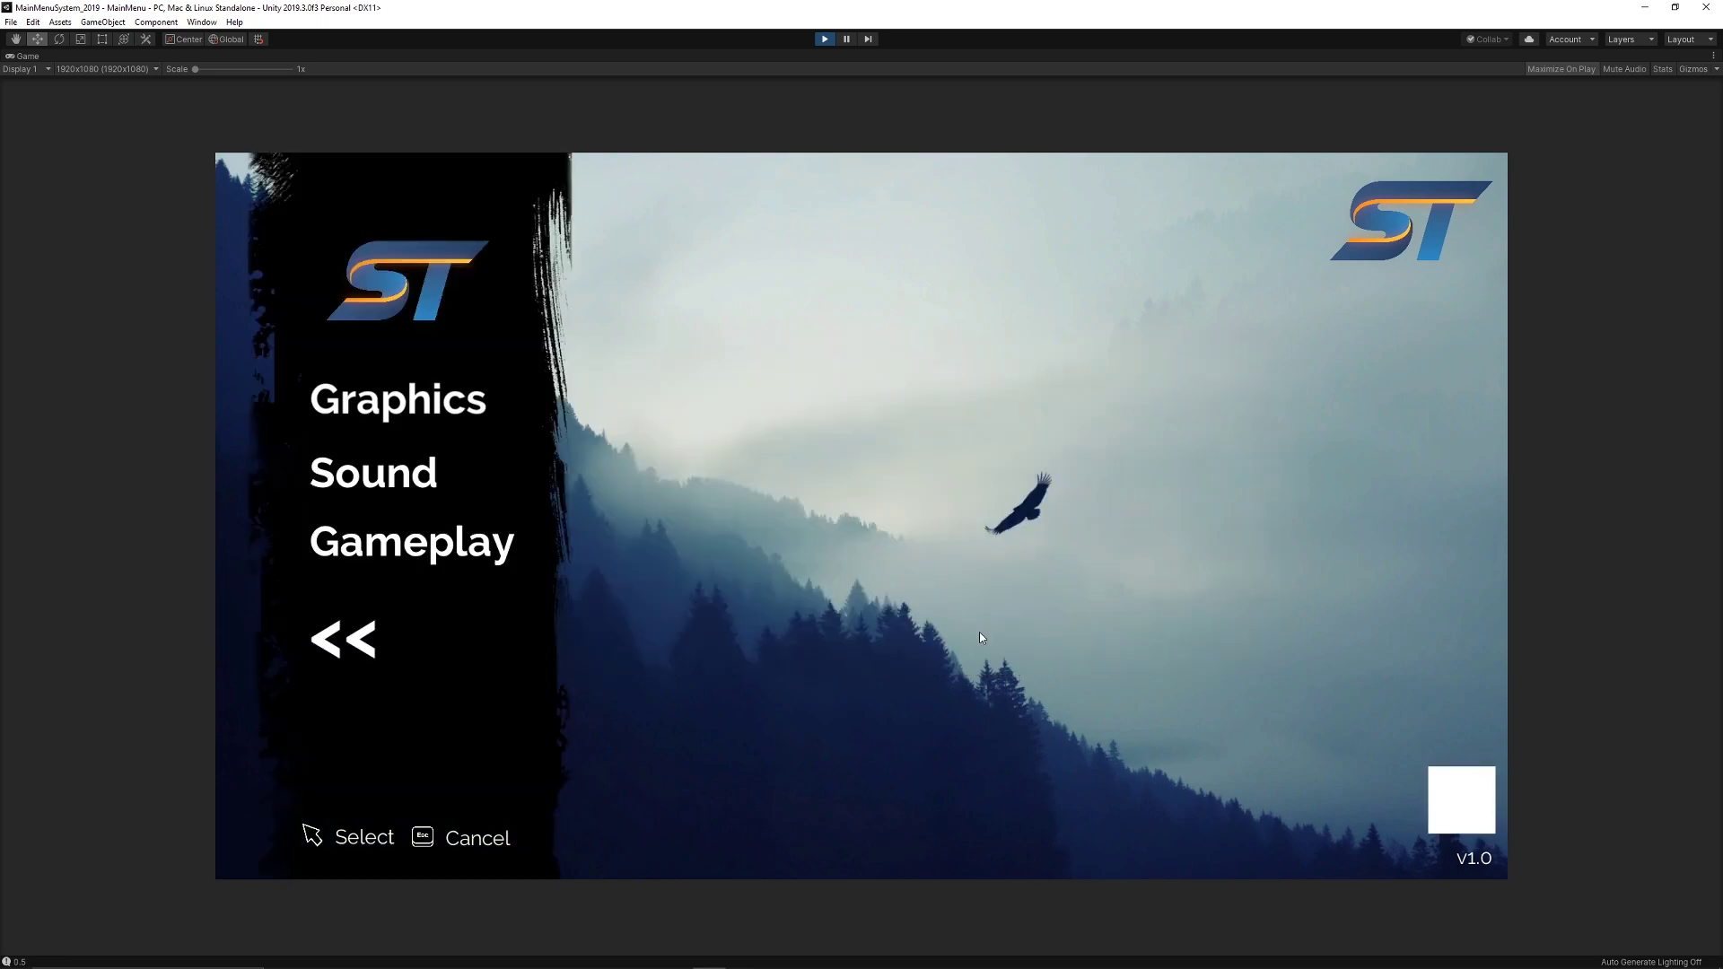
Step: Raise Sound volume from 0.5 to 1.0 and apply it, then view Gameplay settings
{"action": "left_click", "coordinate": [404, 473]}
{"action": "left_click_drag", "start_coordinate": [958, 510], "coordinate": [1165, 510]}
{"action": "left_click", "coordinate": [1113, 629]}
{"action": "left_click", "coordinate": [982, 632]}
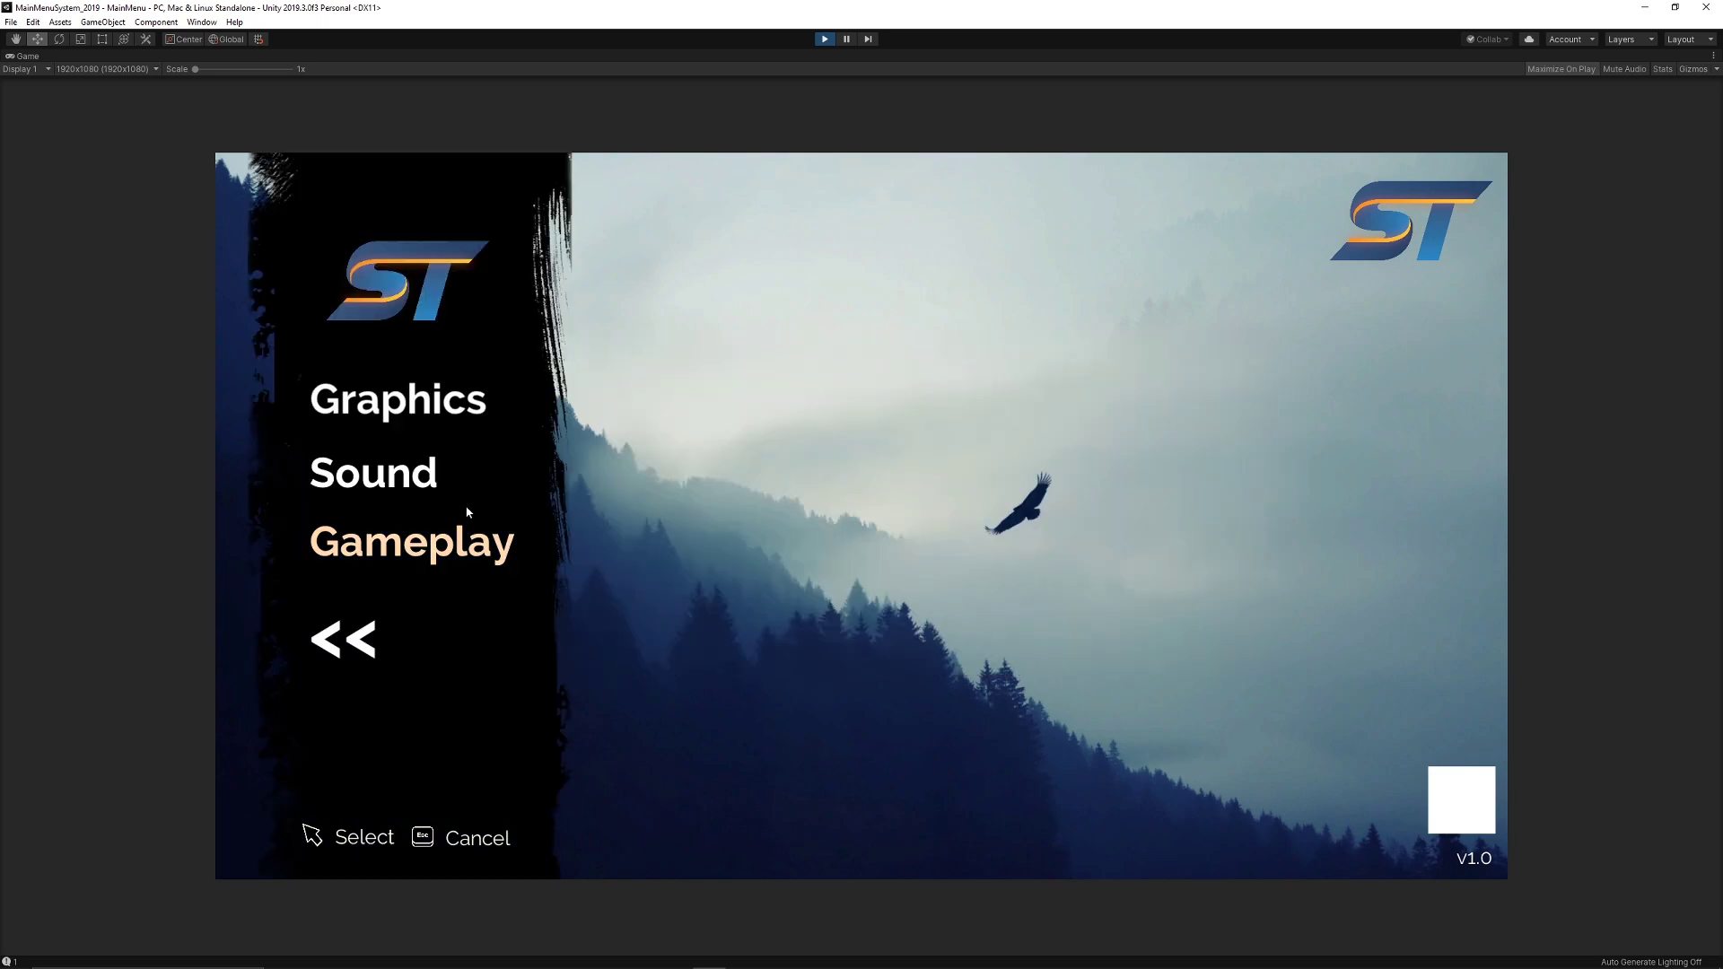
{"action": "left_click", "coordinate": [443, 546]}
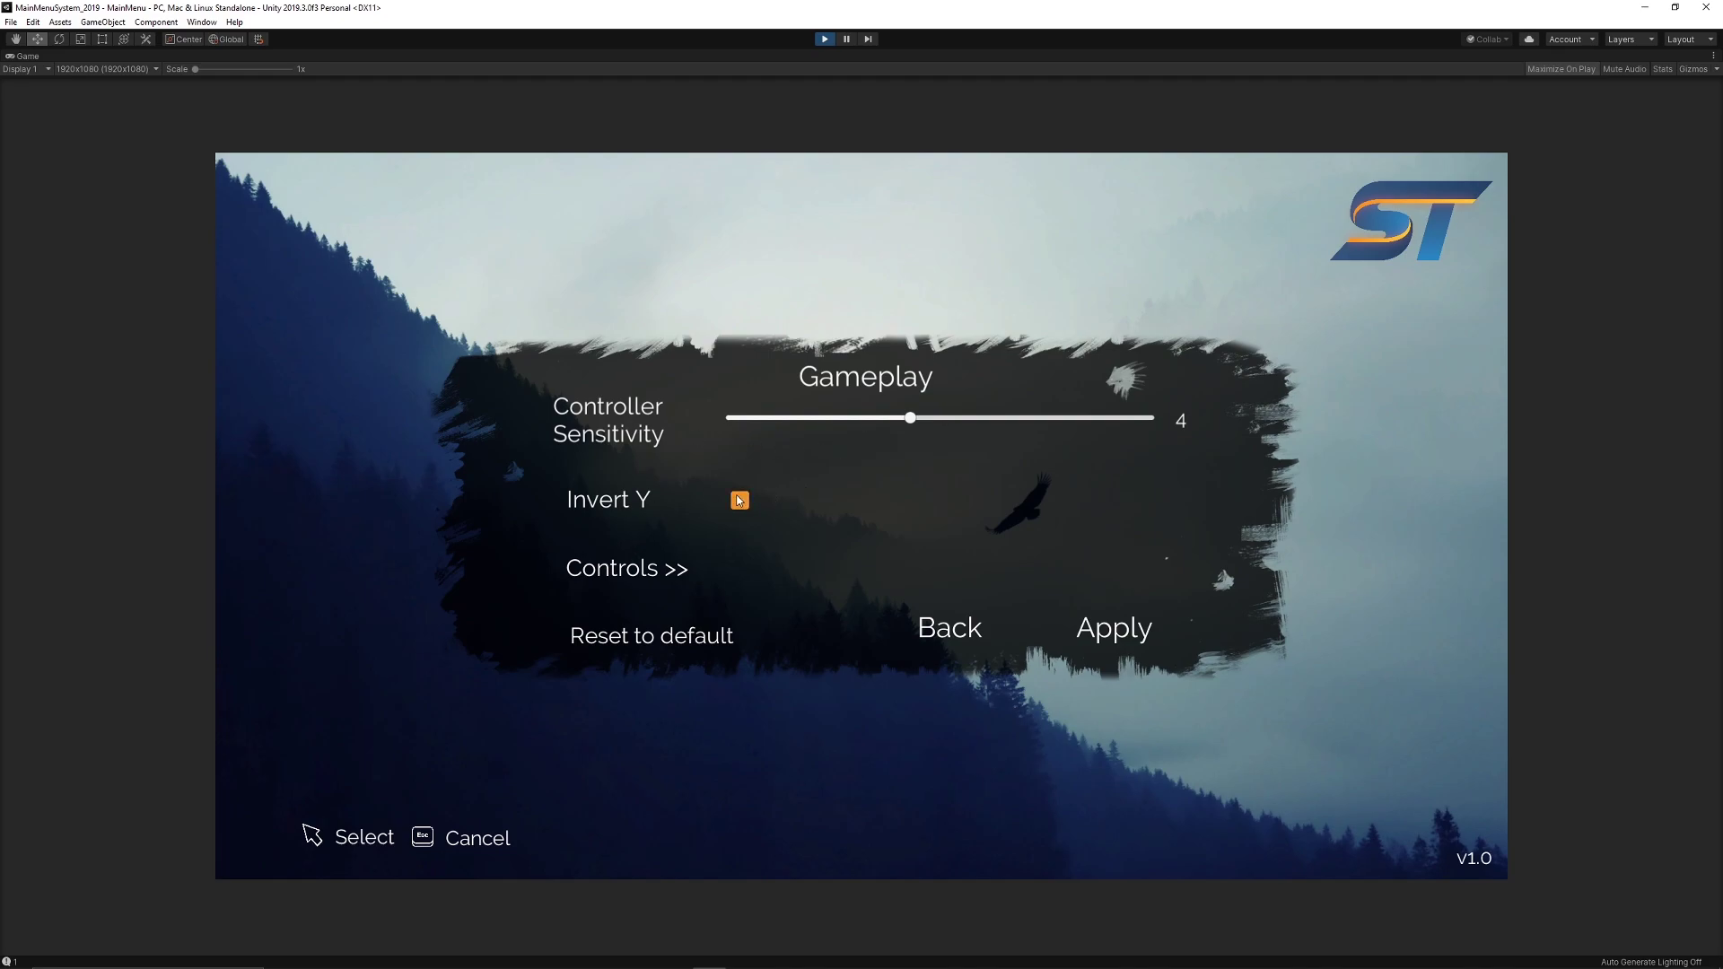
{"action": "left_click", "coordinate": [936, 635]}
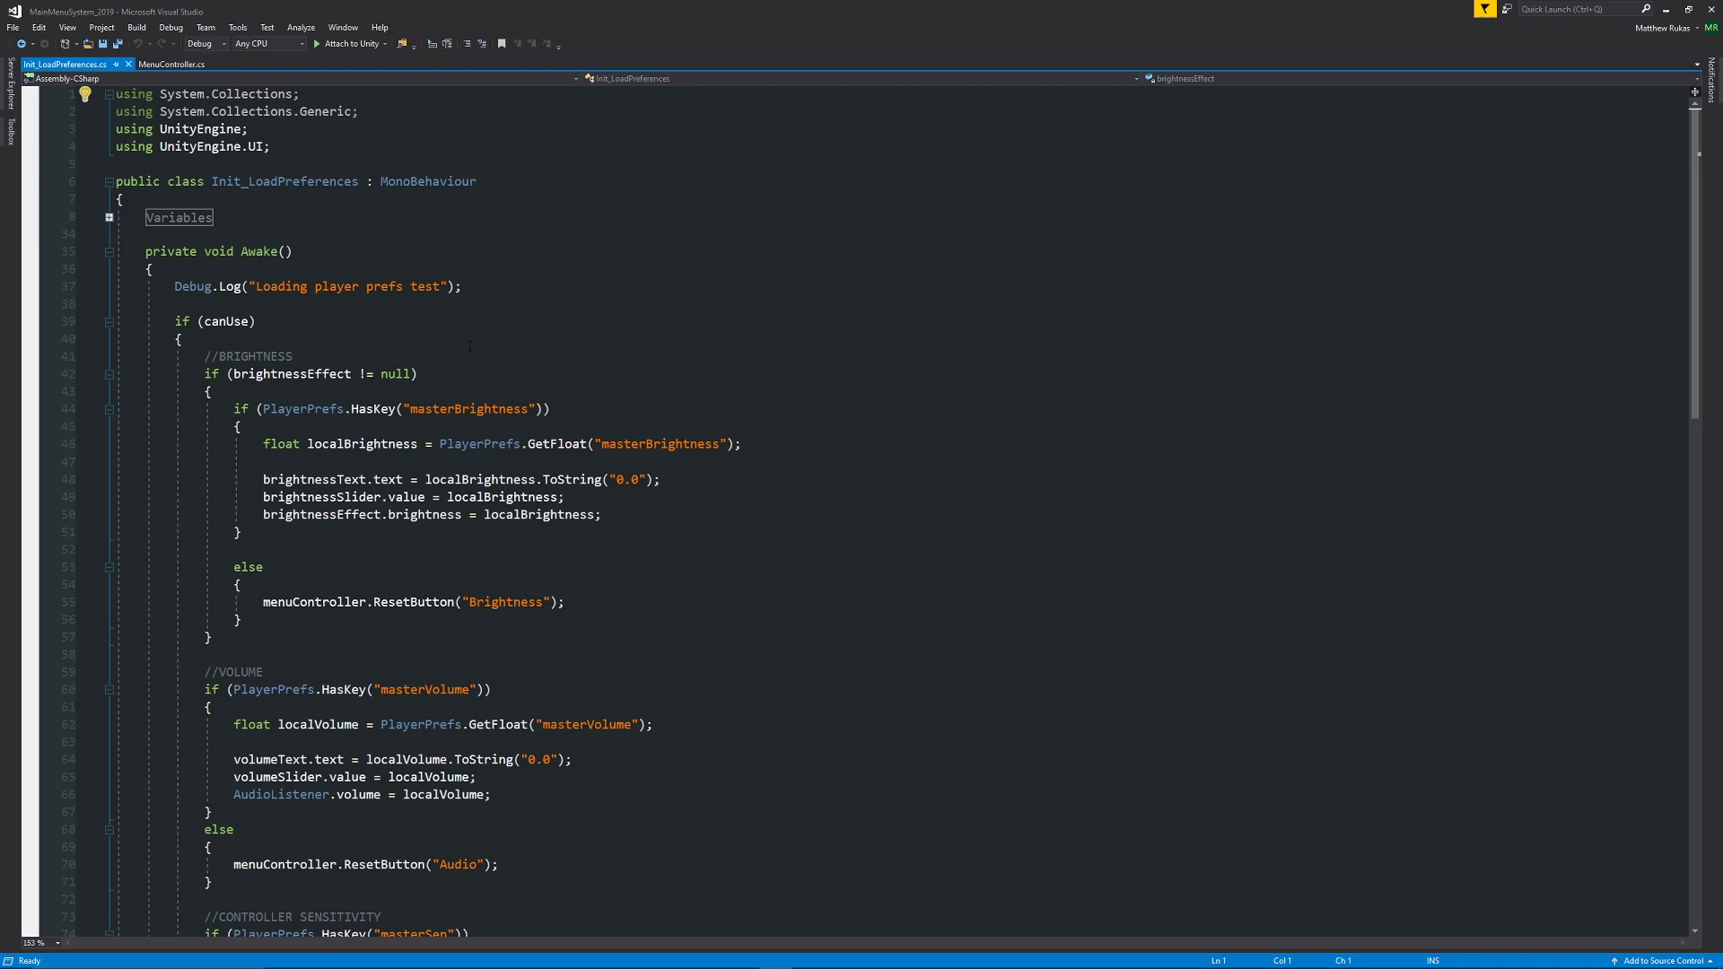
Step: Read Init_LoadPreferences.cs down to the INVERT Y block, then minimize Visual Studio
{"action": "scroll", "coordinate": [332, 368], "scroll_direction": "down", "scroll_amount": 1}
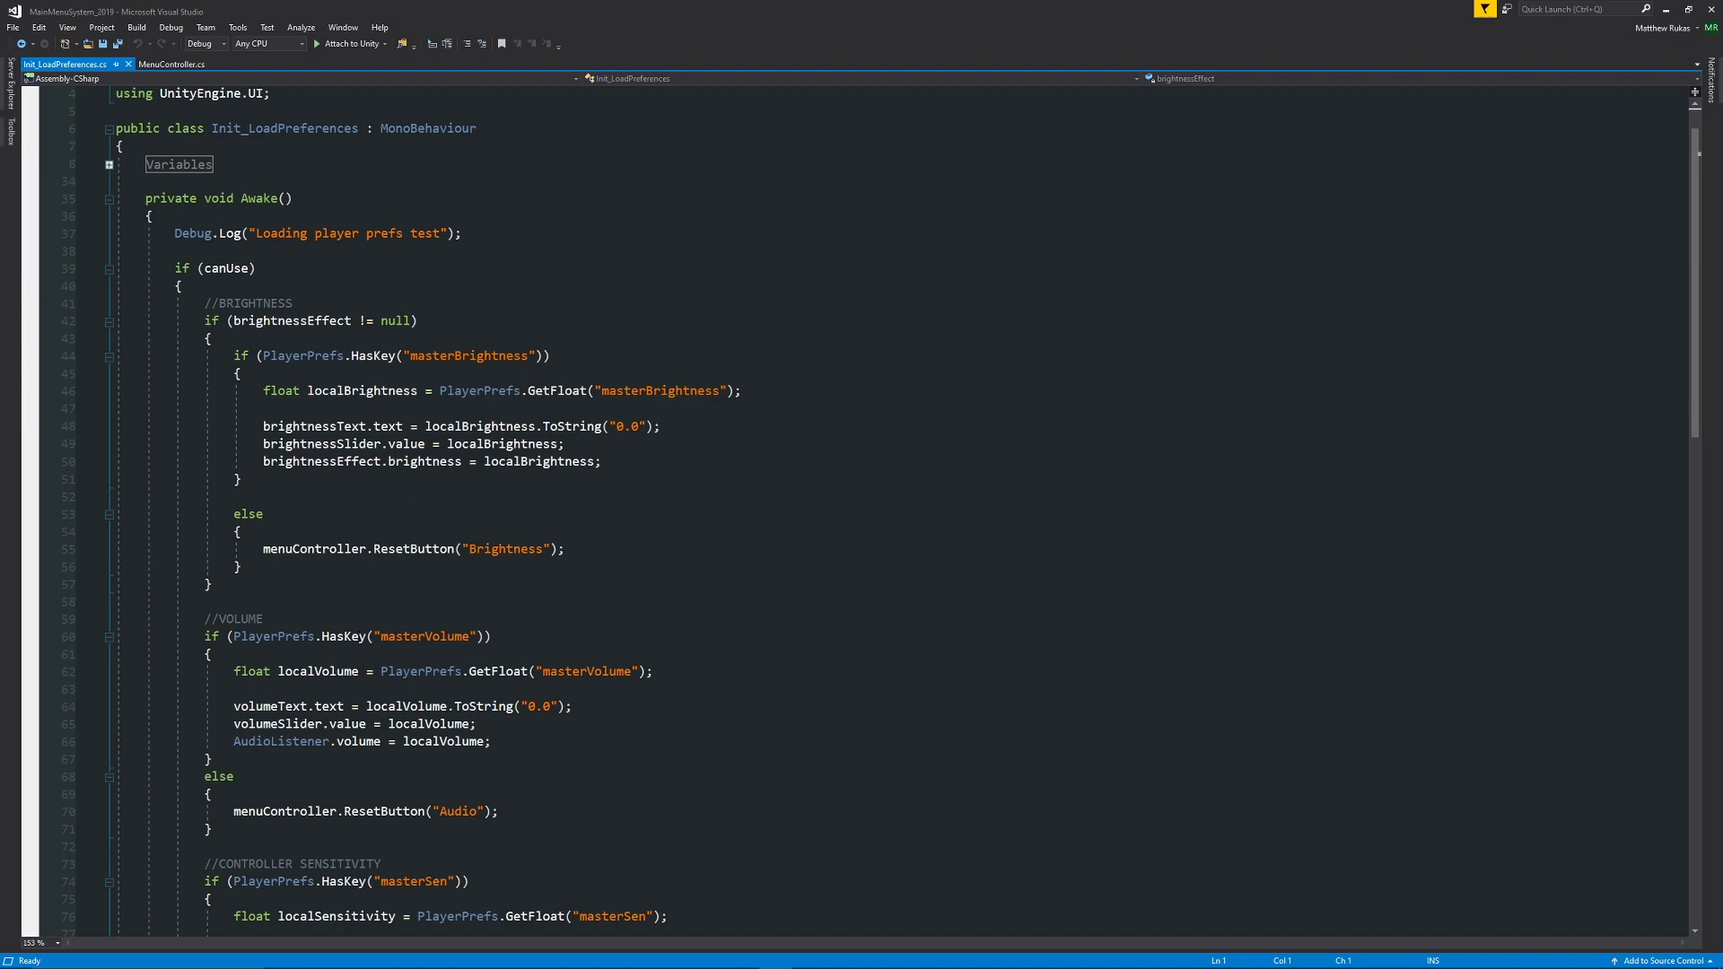
{"action": "scroll", "coordinate": [447, 434], "scroll_direction": "down", "scroll_amount": 3}
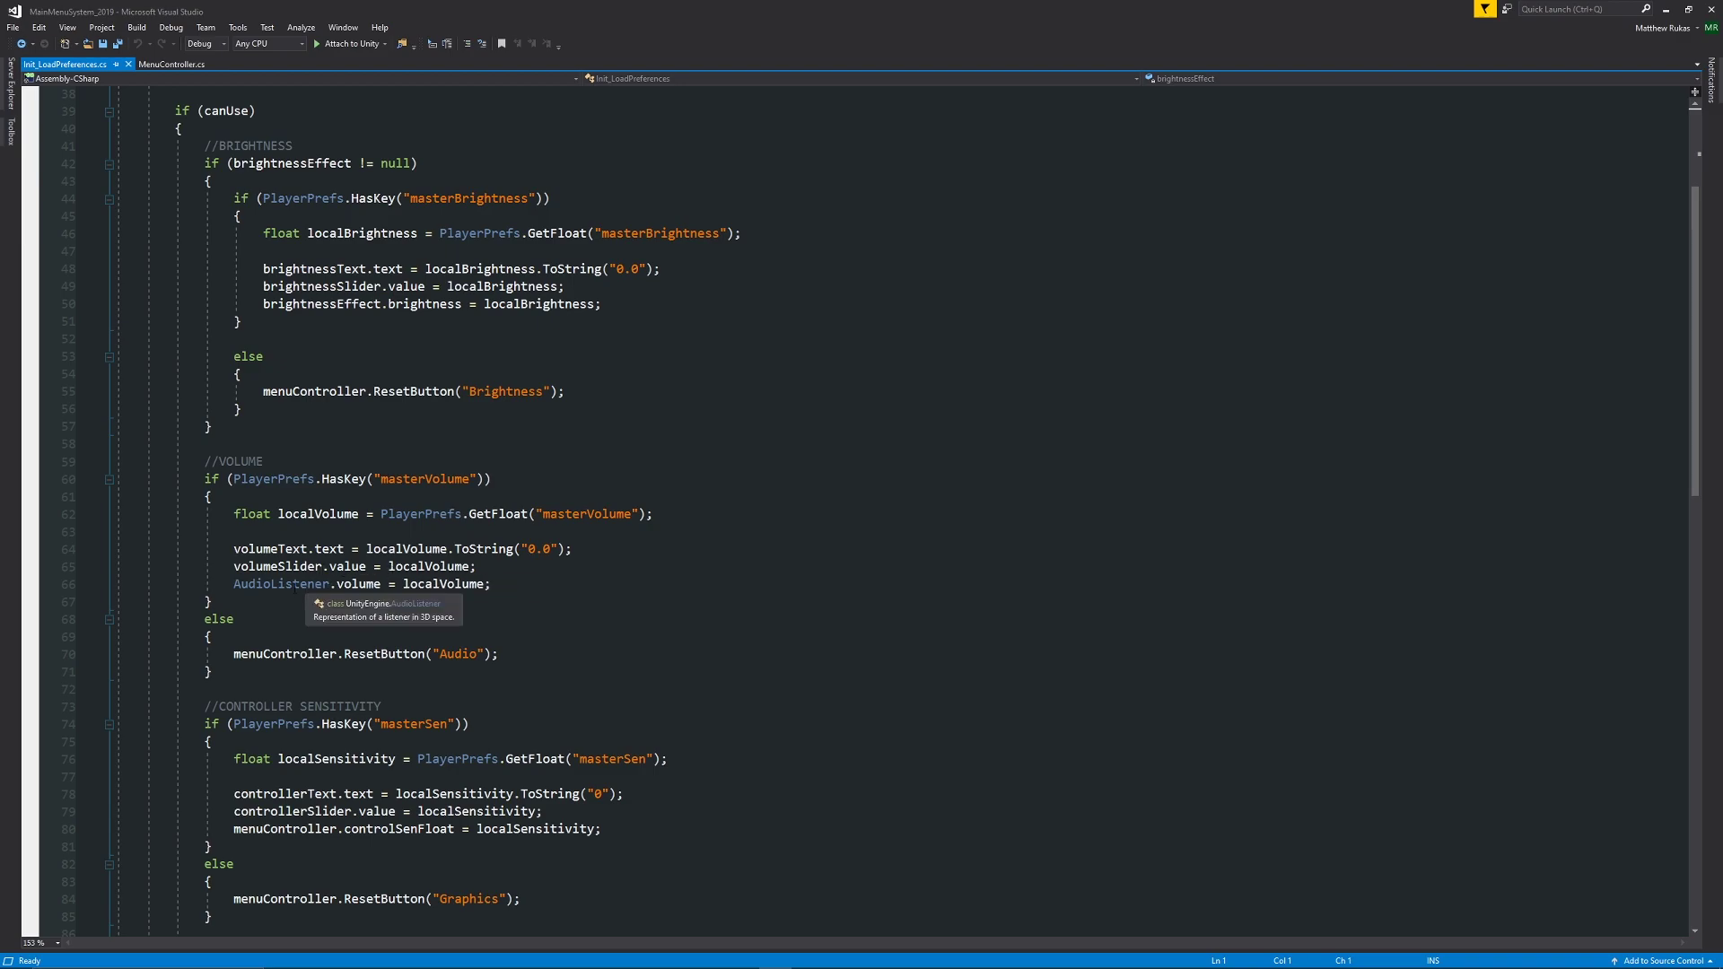
{"action": "scroll", "coordinate": [438, 606], "scroll_direction": "down", "scroll_amount": 2}
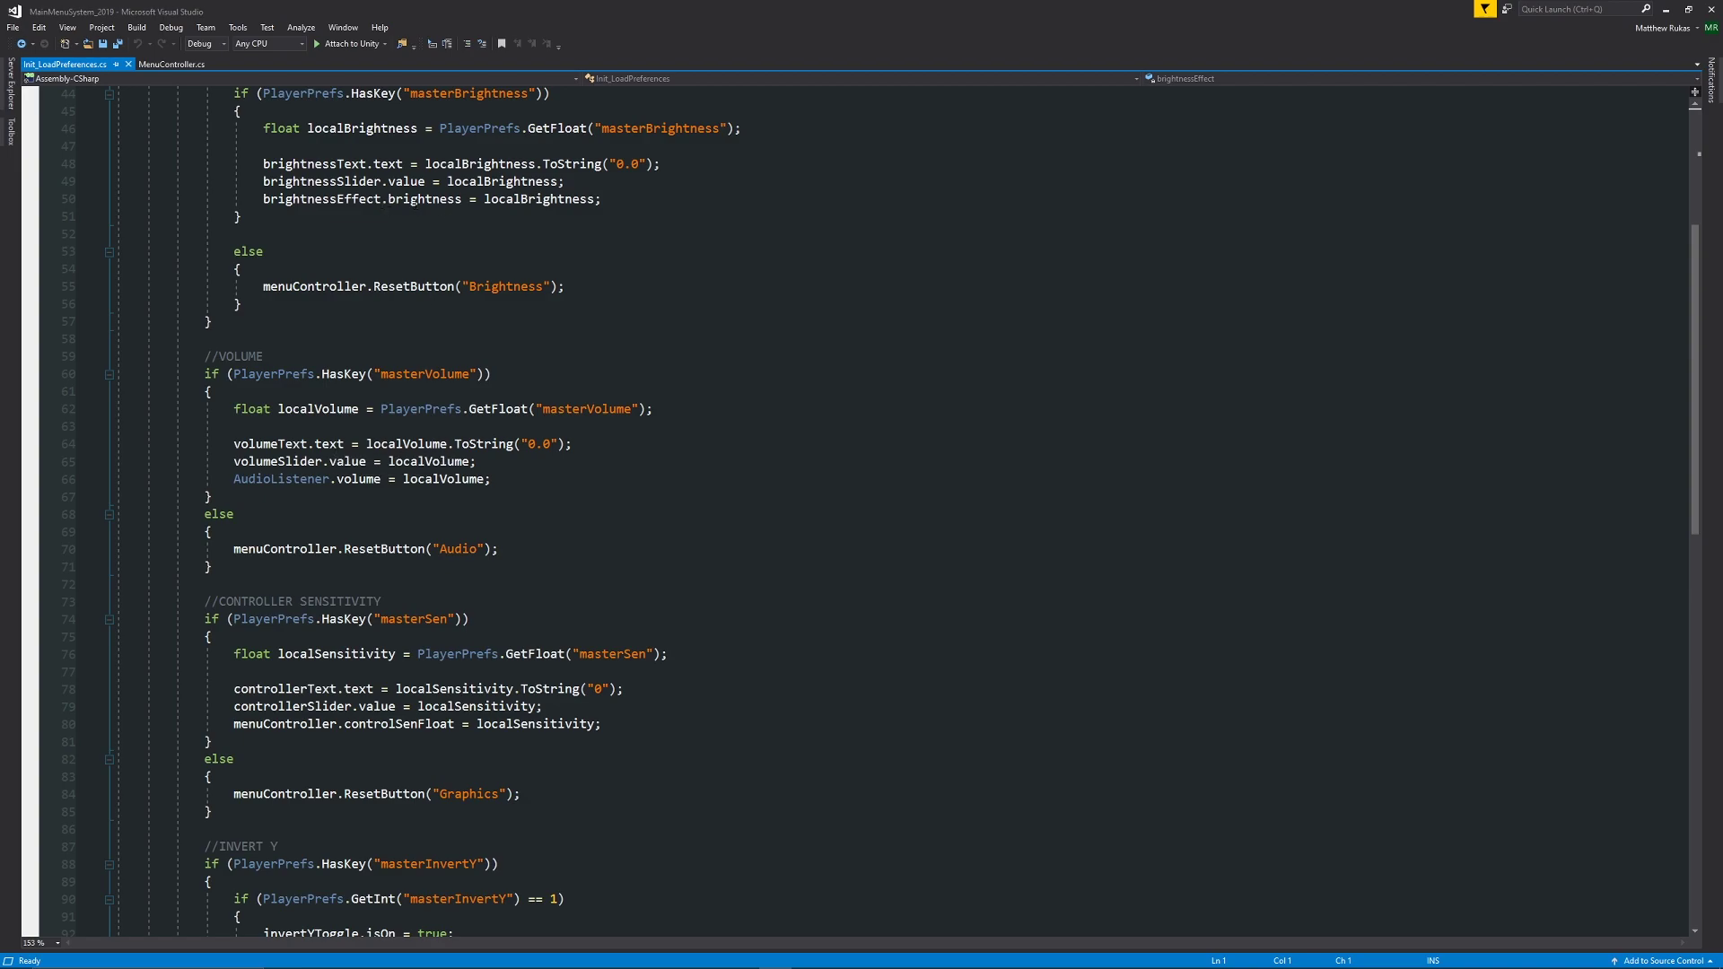
{"action": "scroll", "coordinate": [435, 260], "scroll_direction": "down", "scroll_amount": 2}
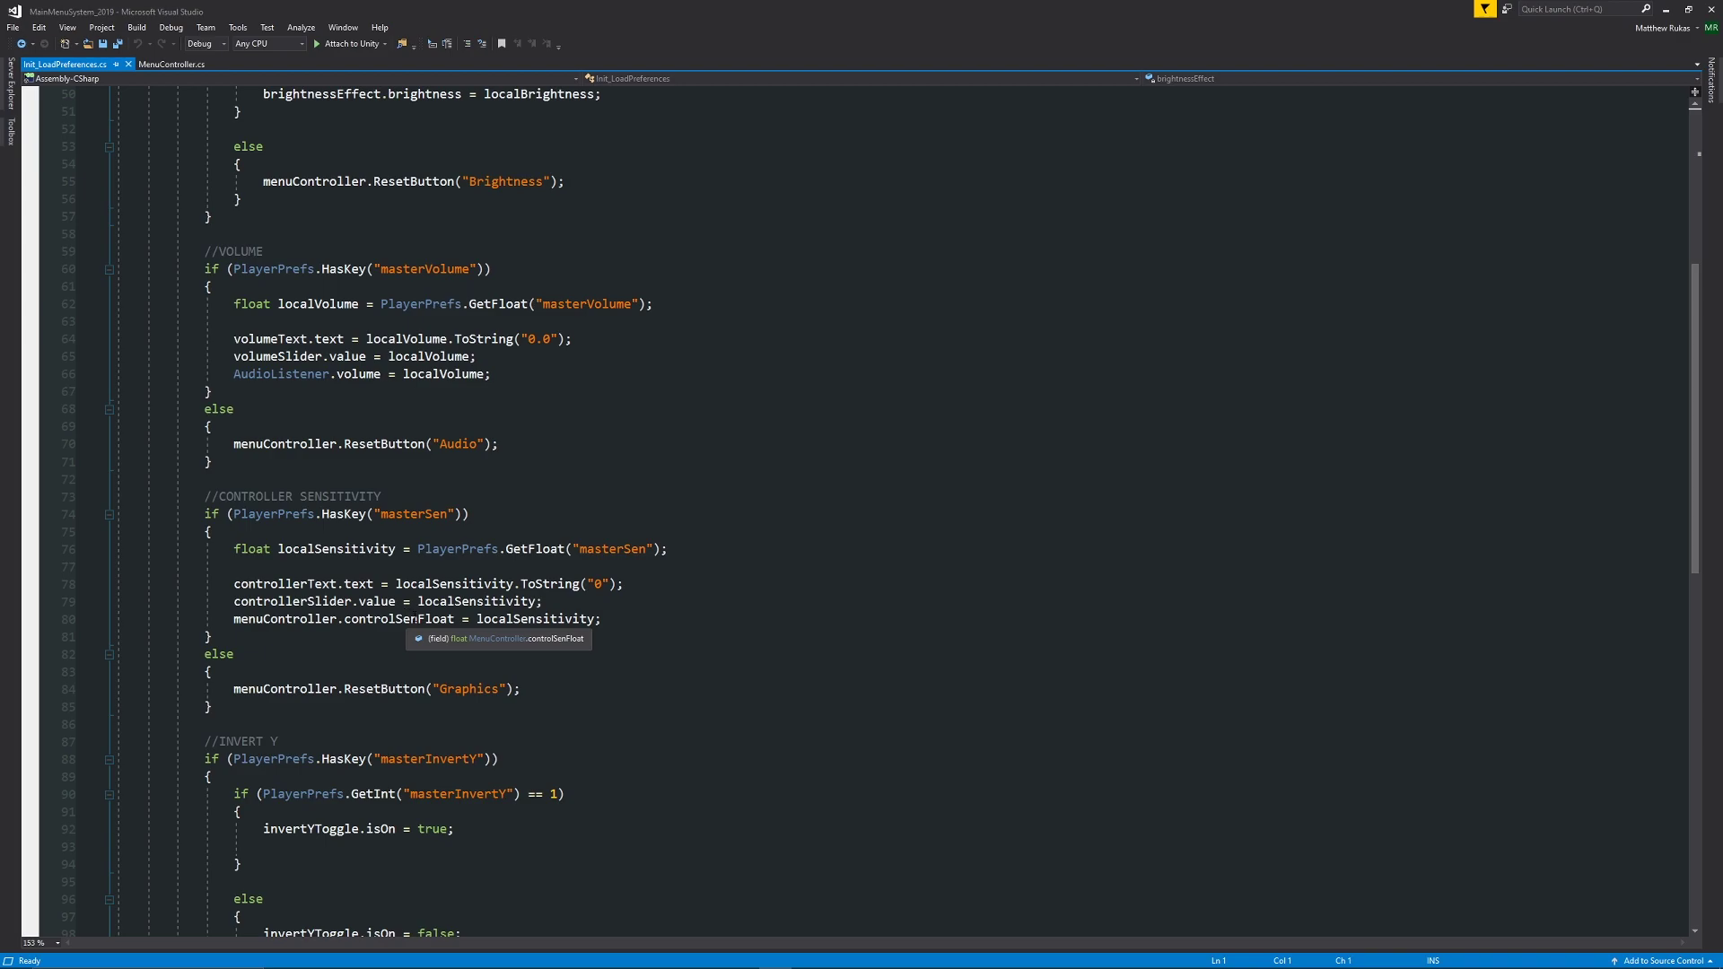
{"action": "scroll", "coordinate": [417, 619], "scroll_direction": "down", "scroll_amount": 2}
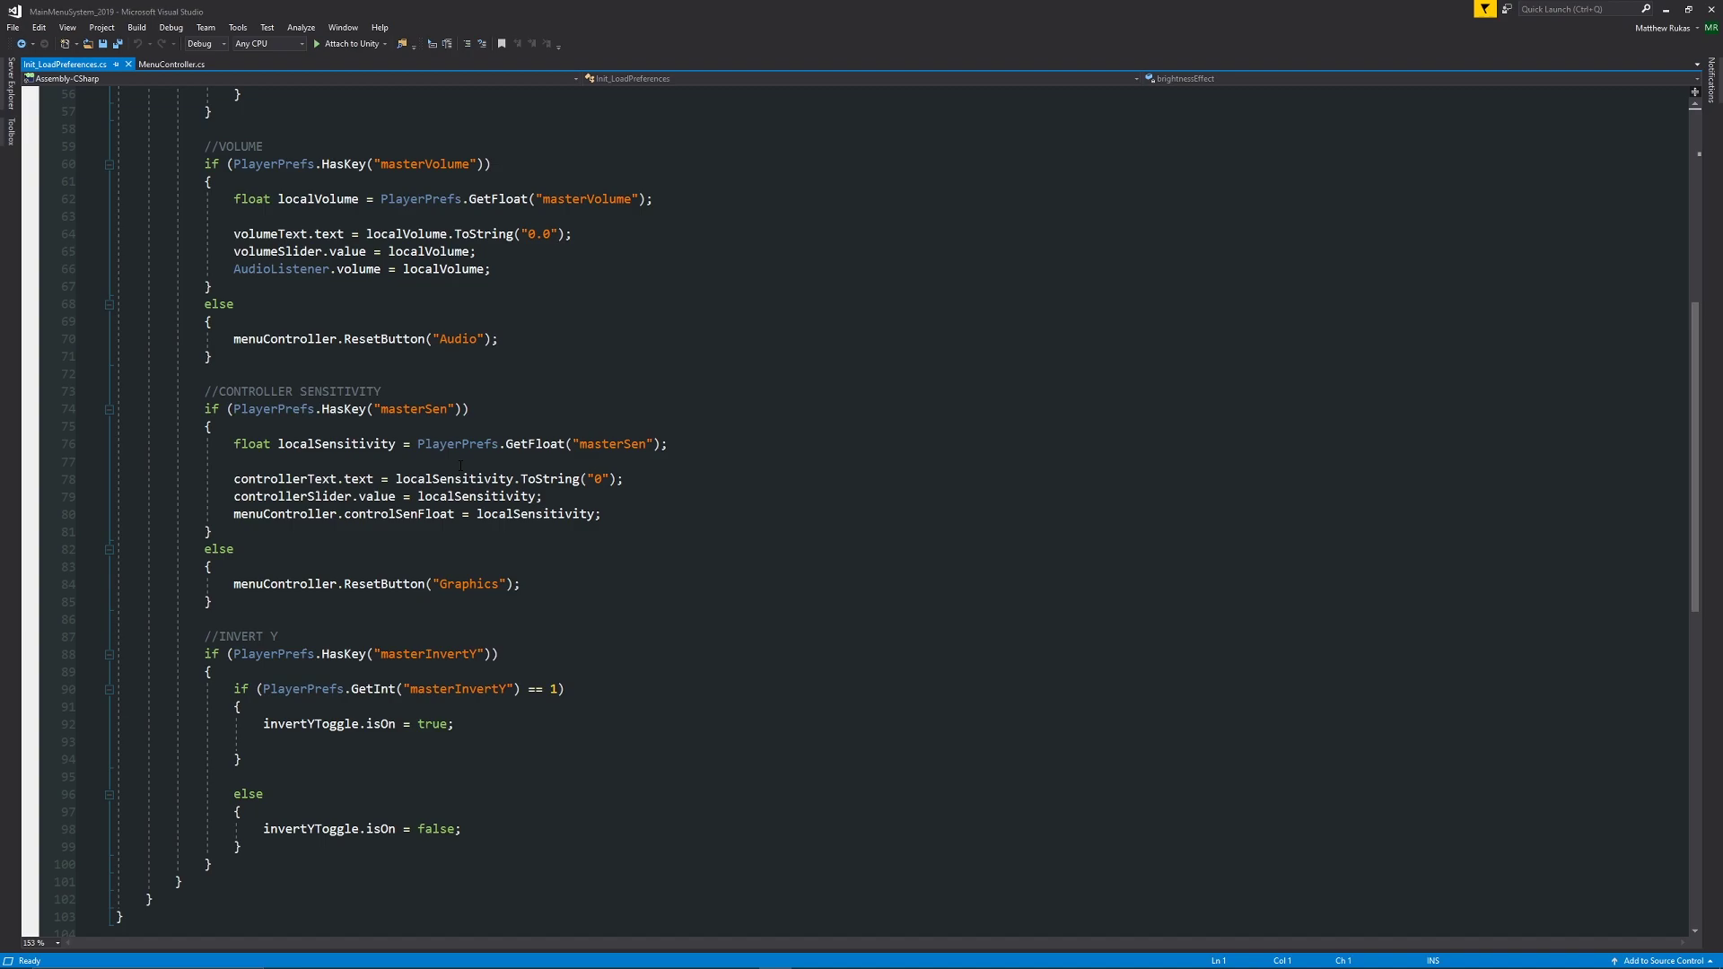
{"action": "left_click", "coordinate": [1664, 13]}
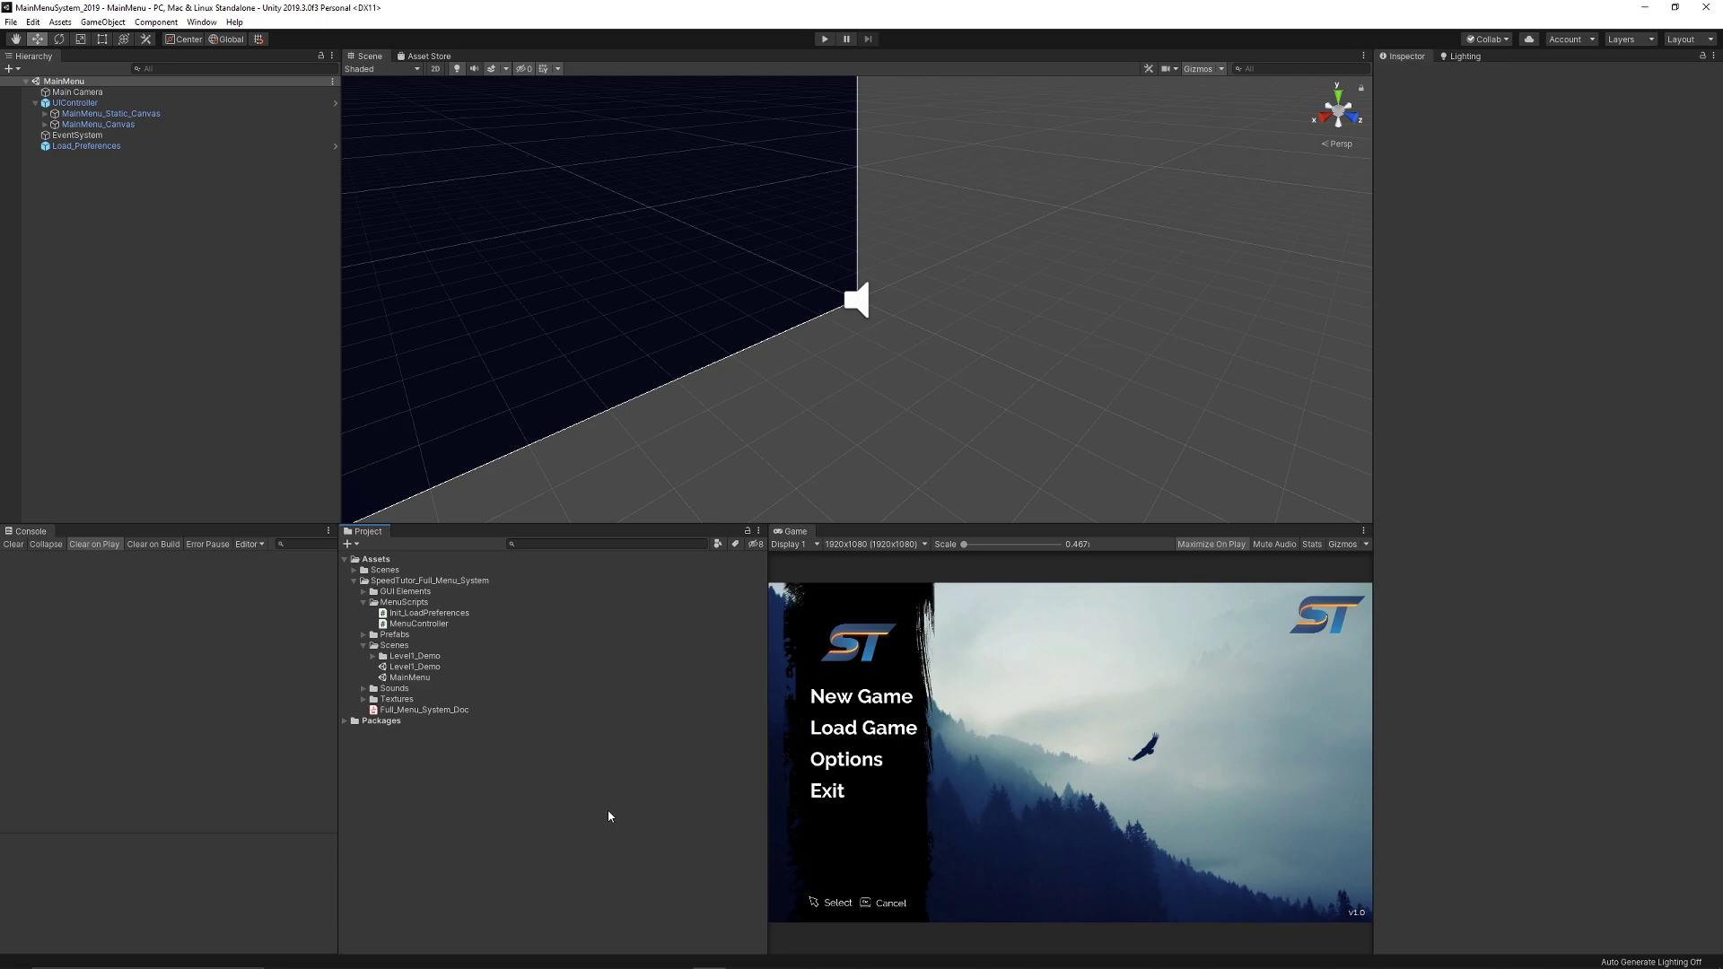
Step: Inspect Top_Right_Logo under MainMenu_Static_Canvas > Static_UI, then collapse Static_UI and deselect it
{"action": "left_click", "coordinate": [45, 113]}
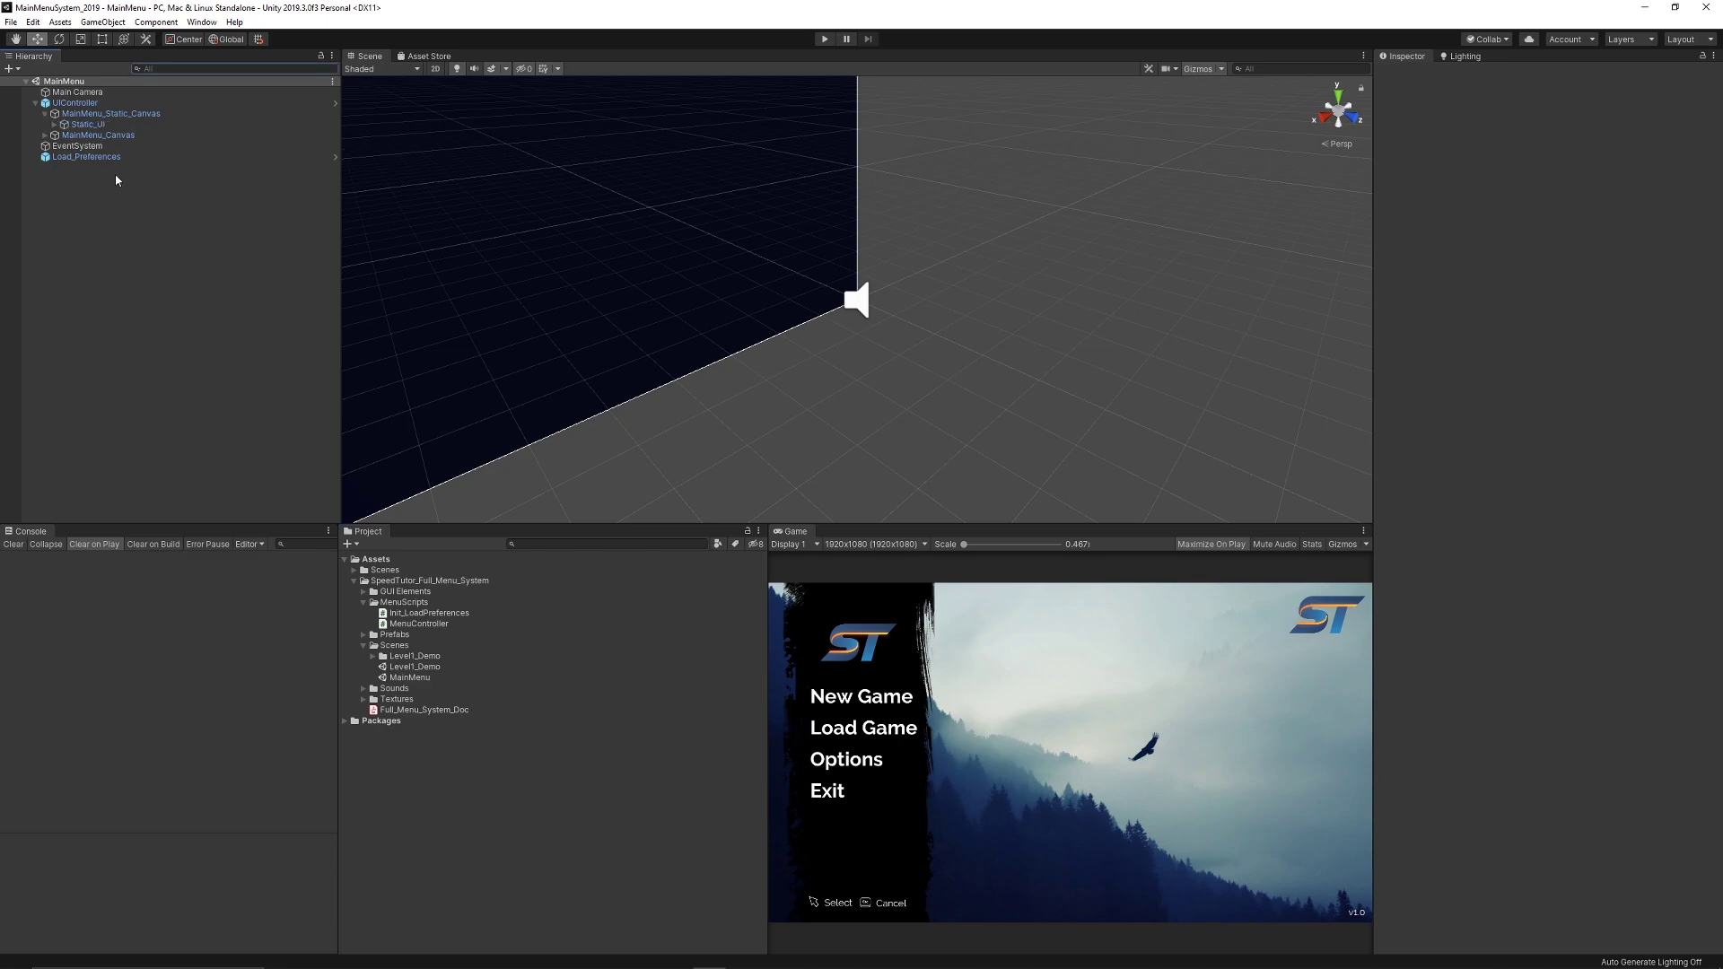
{"action": "left_click", "coordinate": [55, 125]}
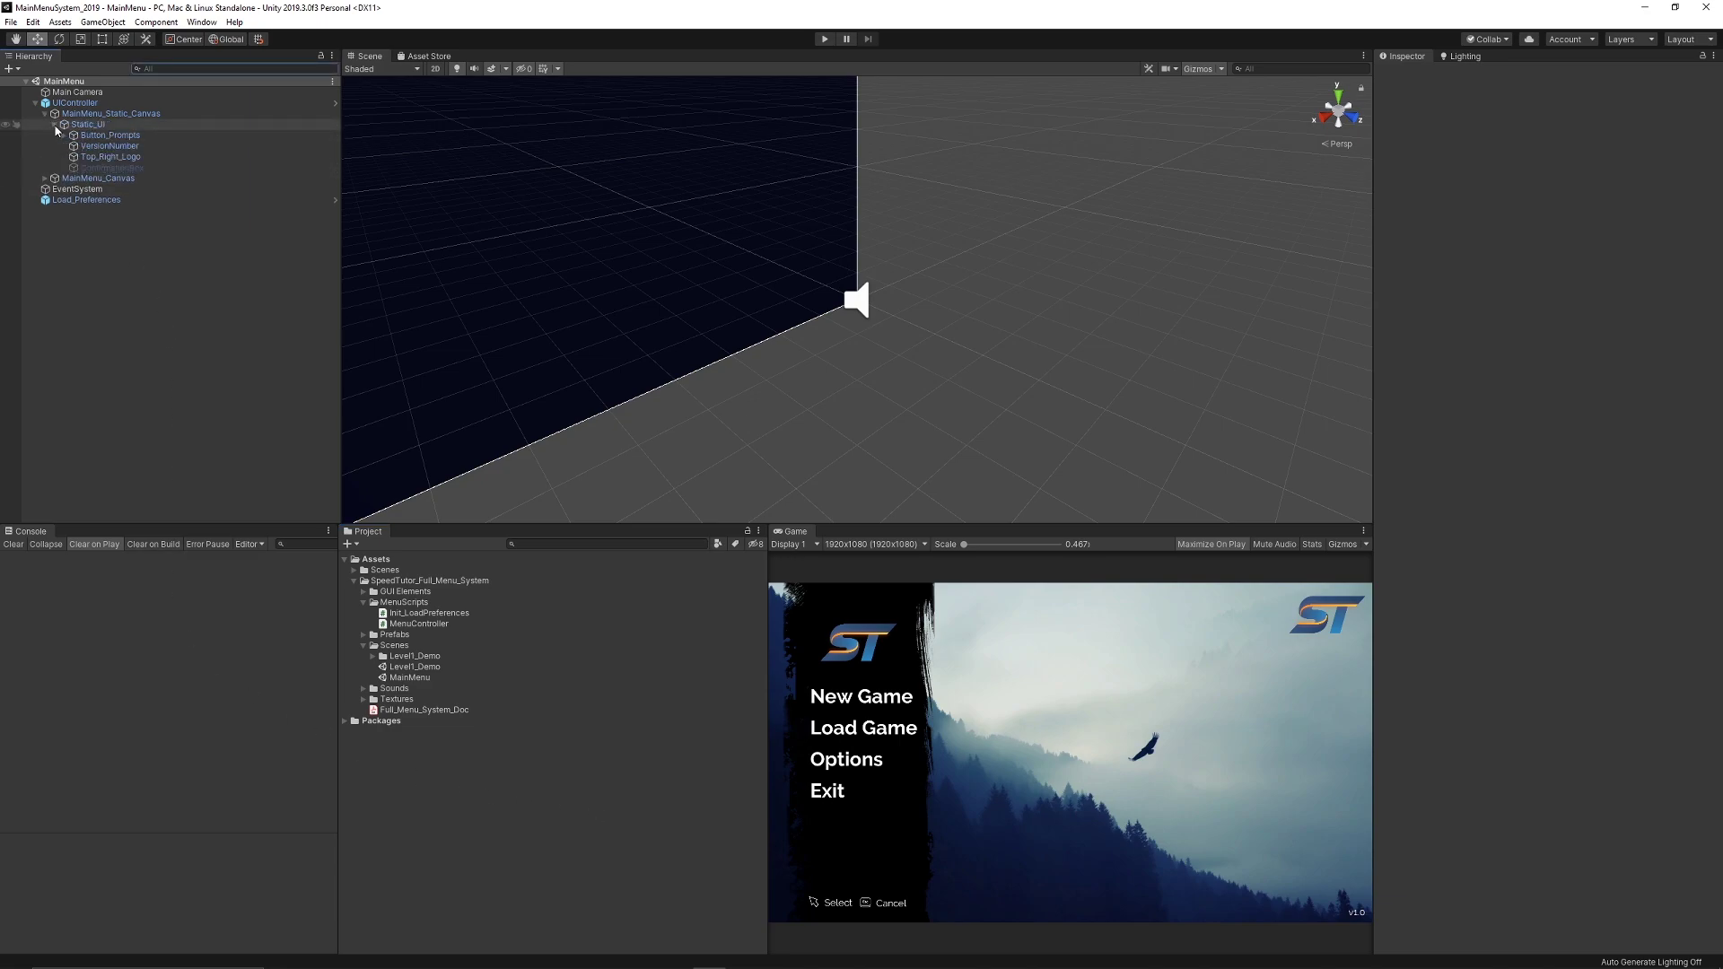
{"action": "left_click", "coordinate": [122, 157]}
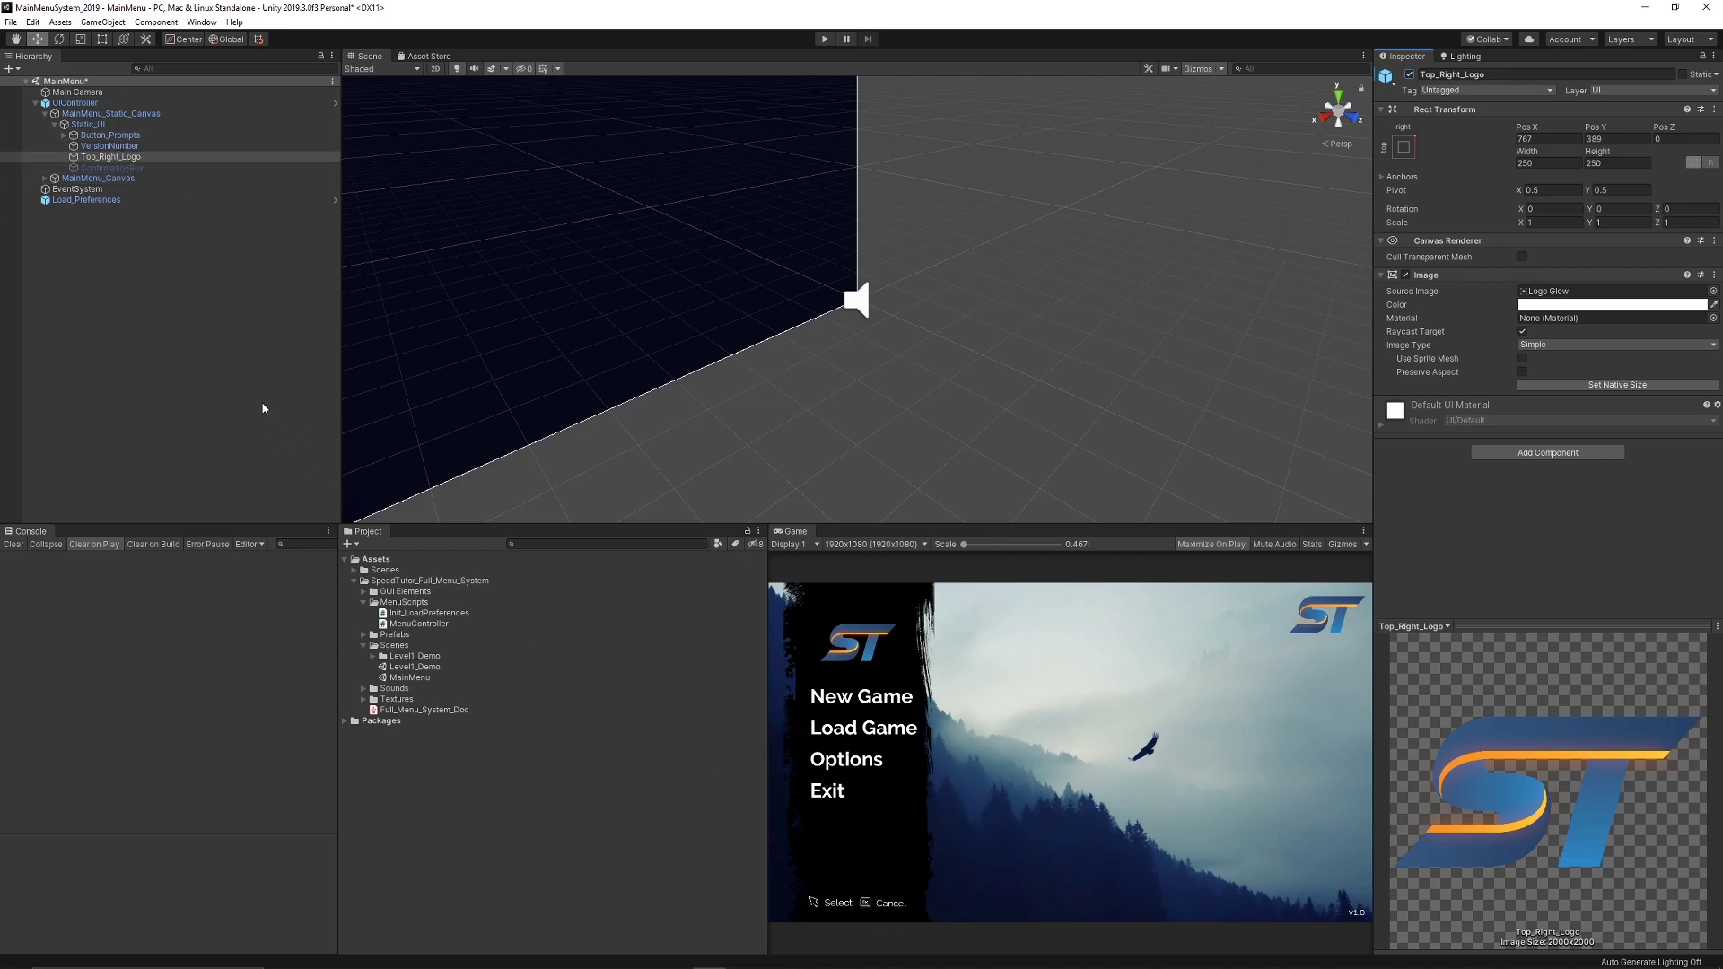
{"action": "left_click", "coordinate": [55, 125]}
{"action": "left_click", "coordinate": [115, 258]}
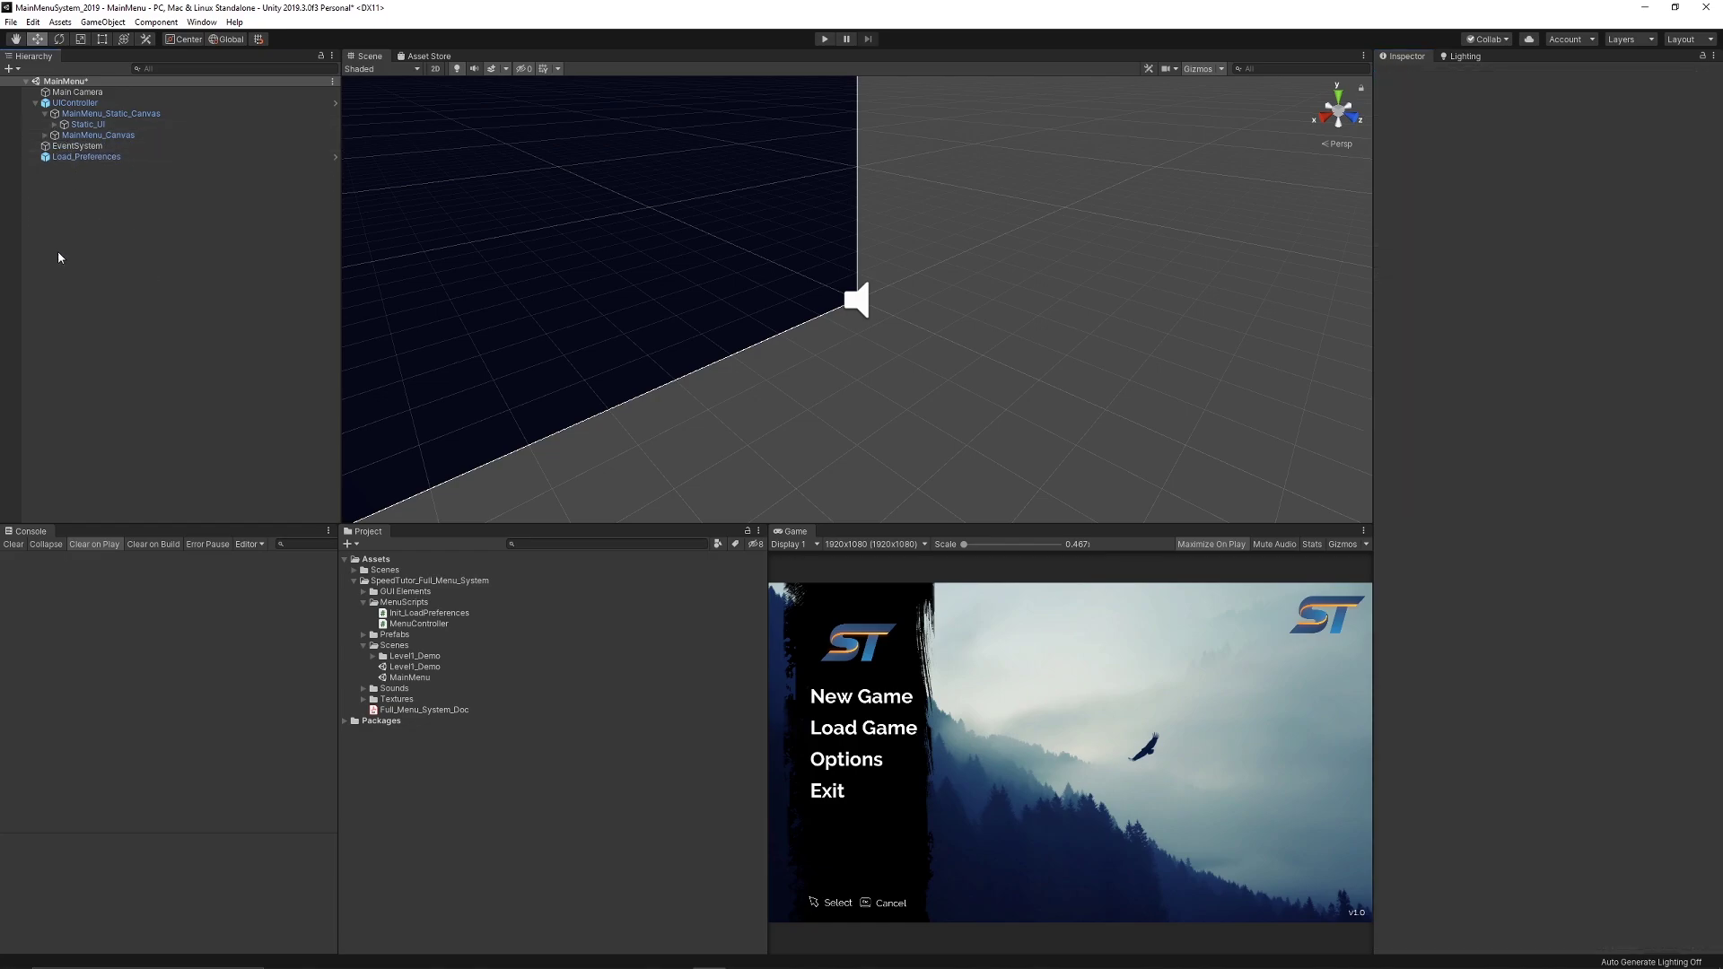